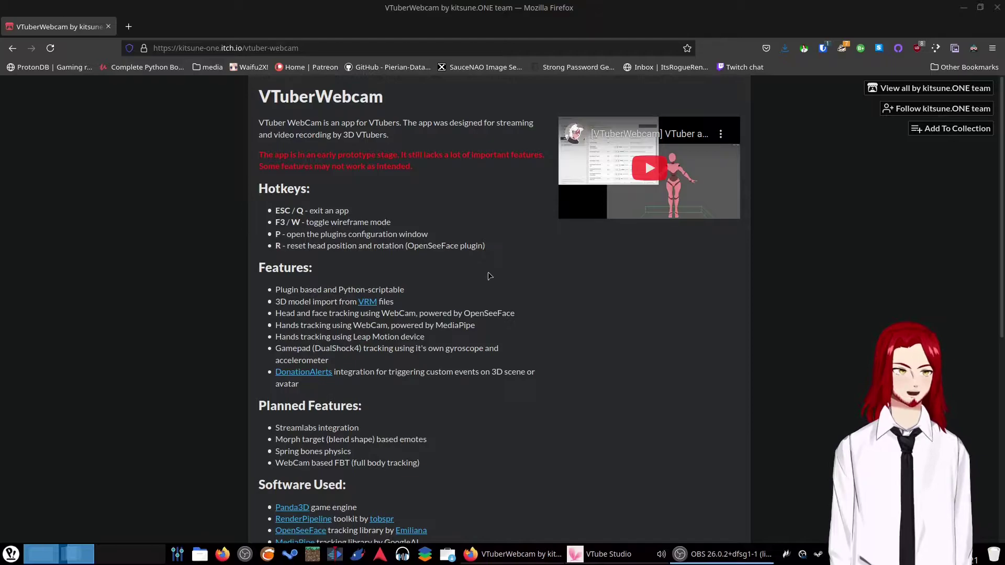
# Review the VTuberWebcam page's feature lists, software used and download section.
pyautogui.scroll(-7, 514, 304)
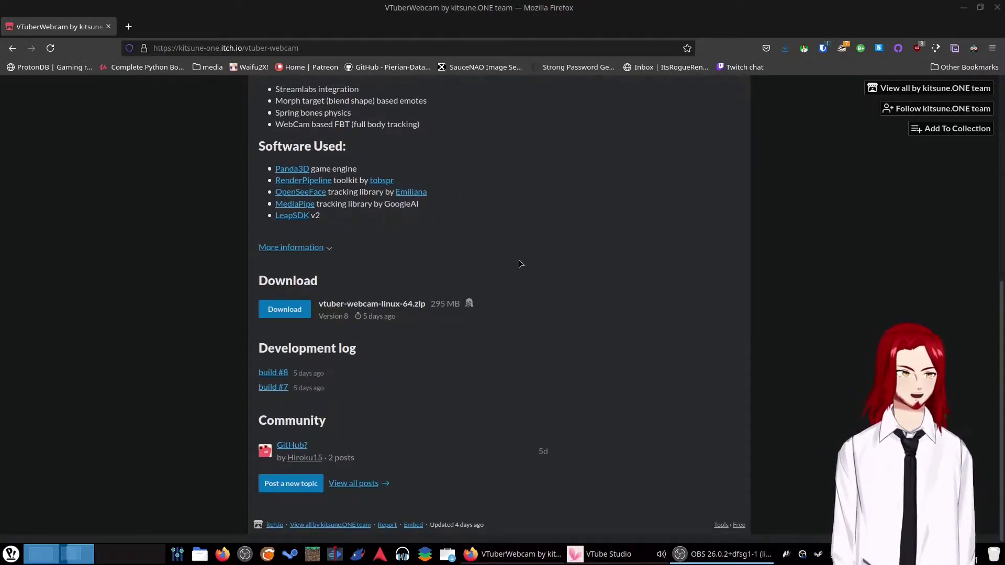
pyautogui.scroll(2, 520, 269)
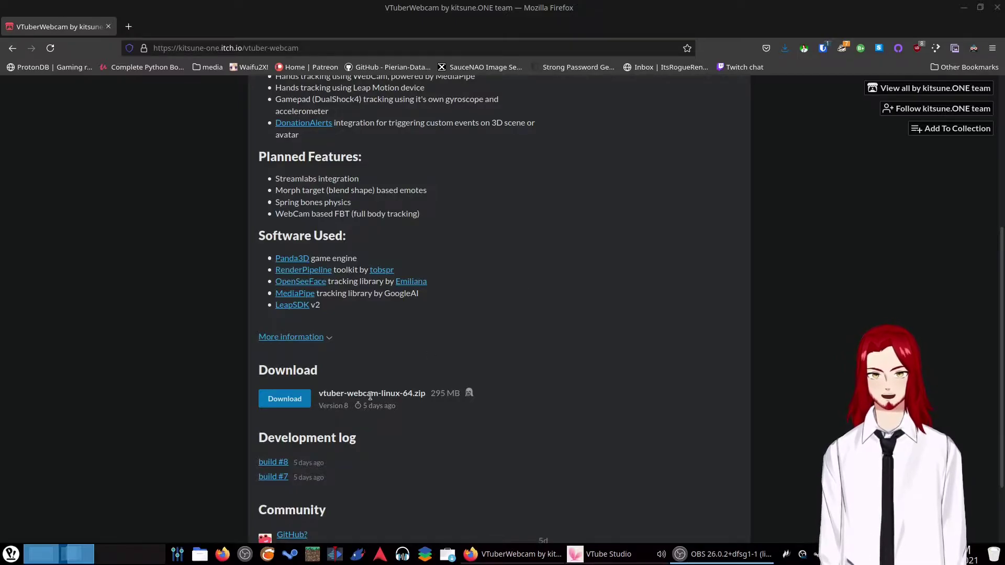
pyautogui.scroll(1, 377, 400)
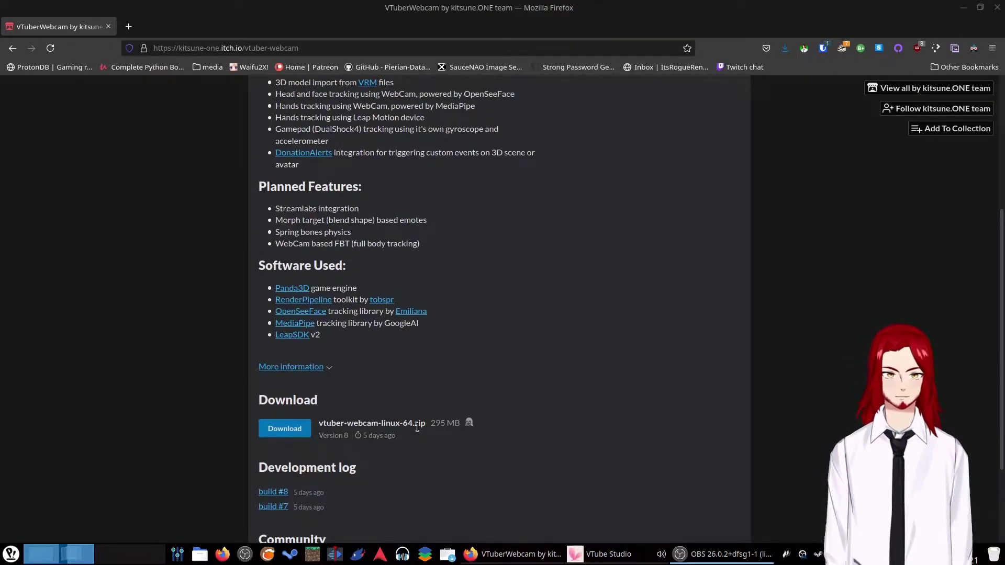
pyautogui.scroll(4, 419, 432)
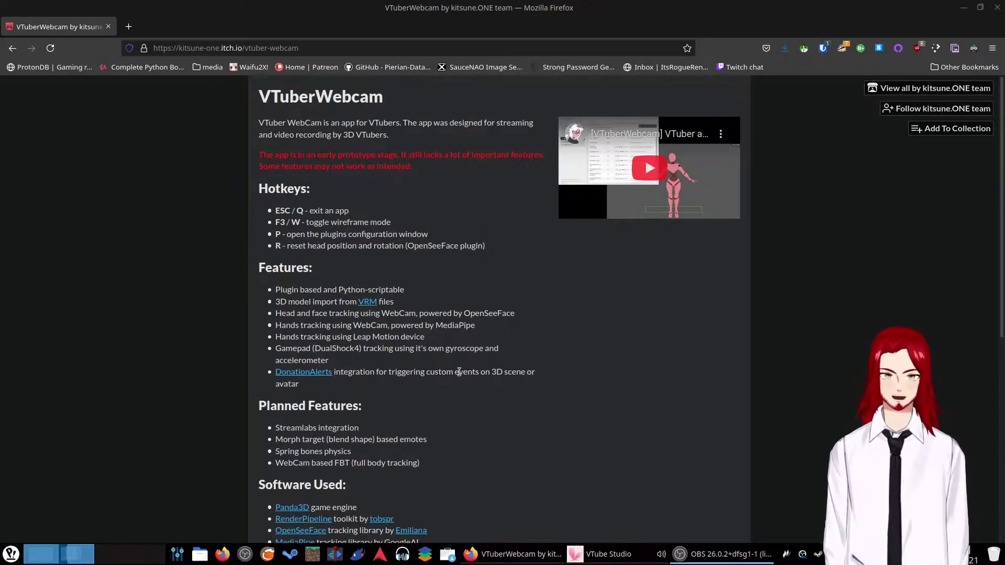
pyautogui.scroll(-4, 567, 287)
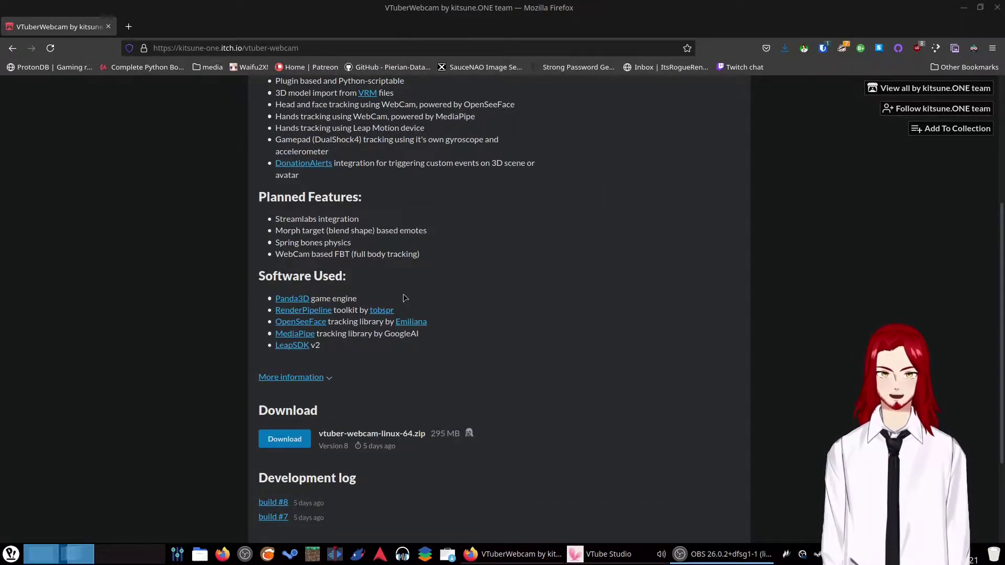
# Open the Panda3D website from the software list in a separate tab and look through its home page.
pyautogui.middleClick(285, 299)
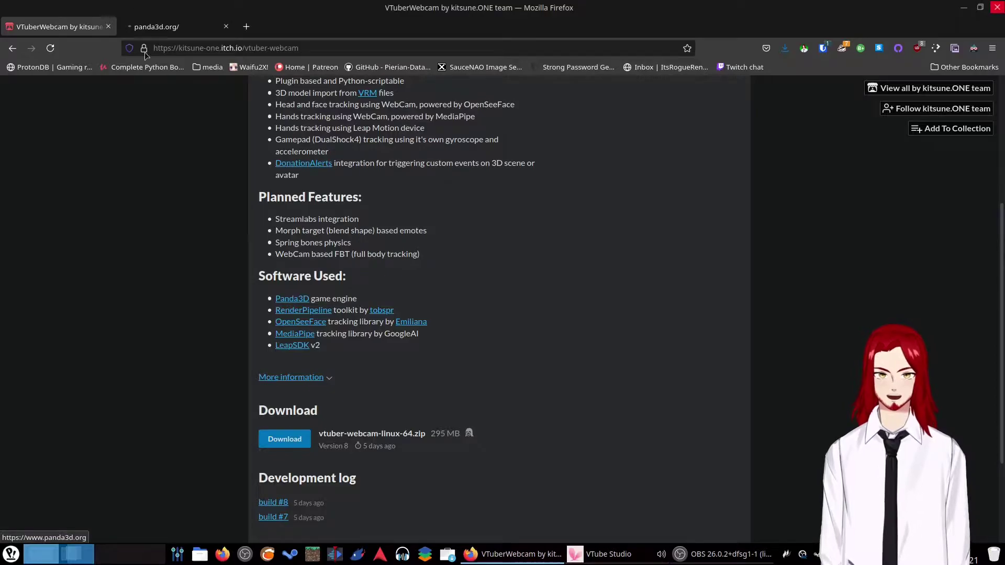
pyautogui.click(182, 29)
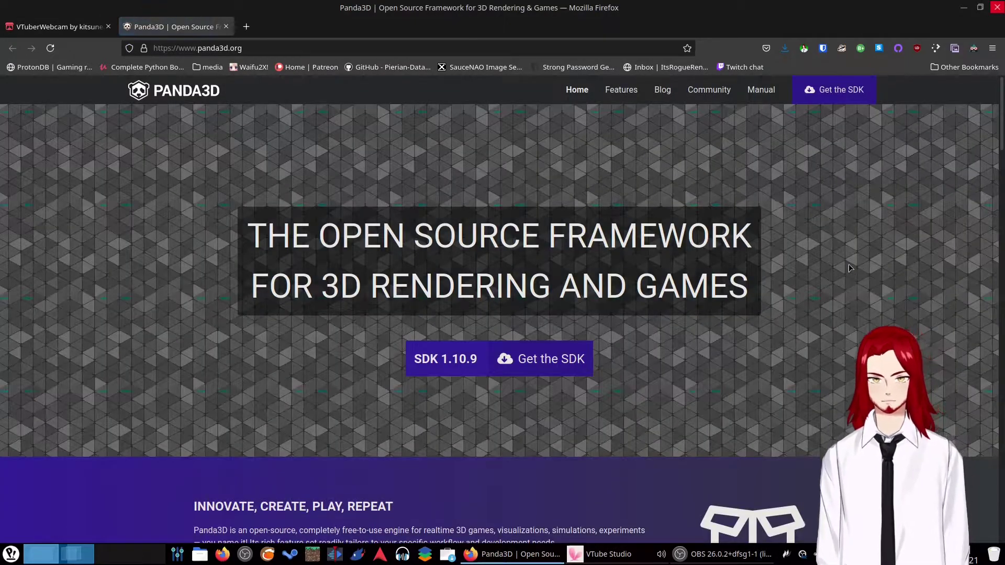
pyautogui.moveTo(253, 241); pyautogui.dragTo(763, 299)
pyautogui.click(705, 332)
pyautogui.scroll(-9, 705, 330)
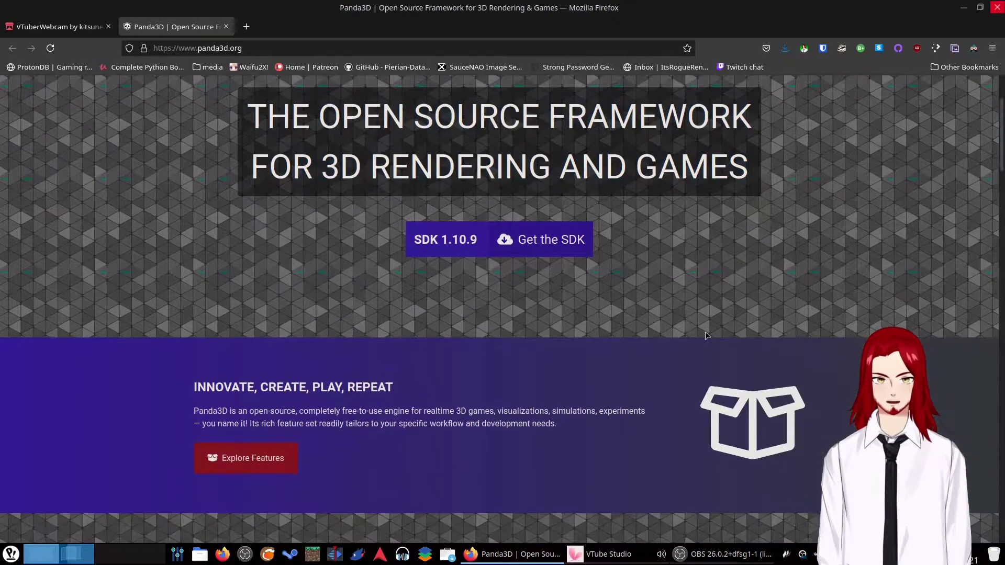
pyautogui.scroll(-10, 697, 339)
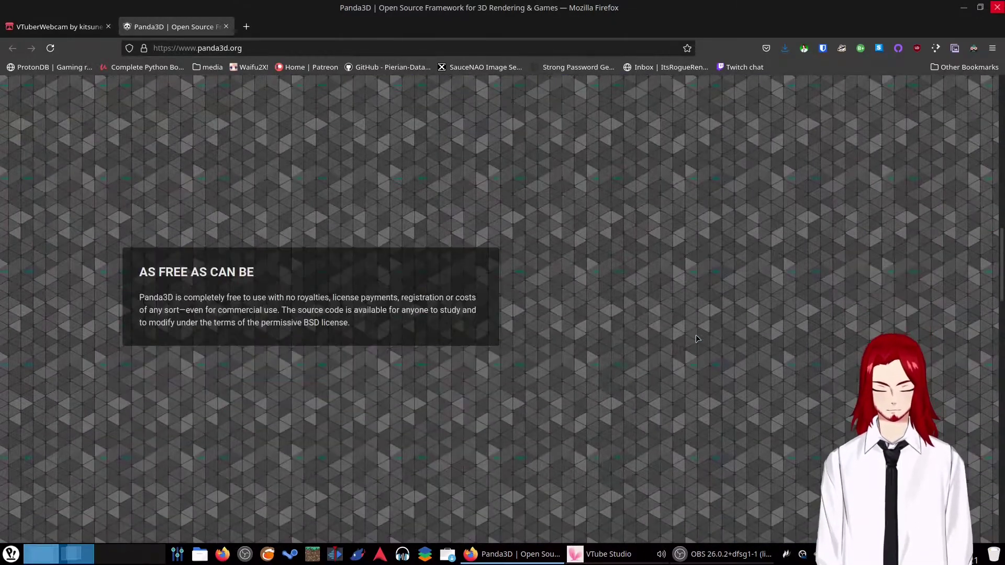
pyautogui.scroll(-11, 701, 353)
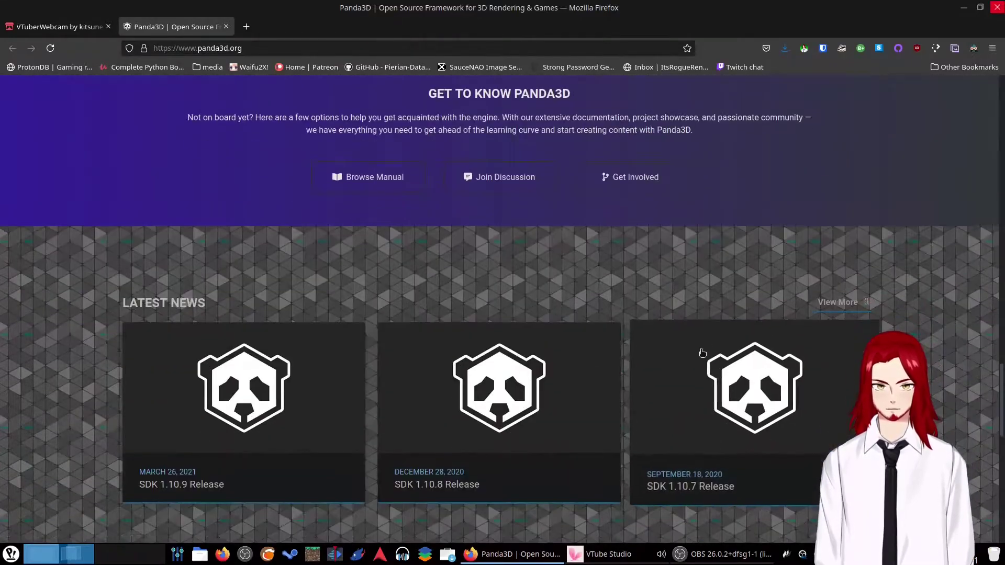
pyautogui.scroll(20, 821, 380)
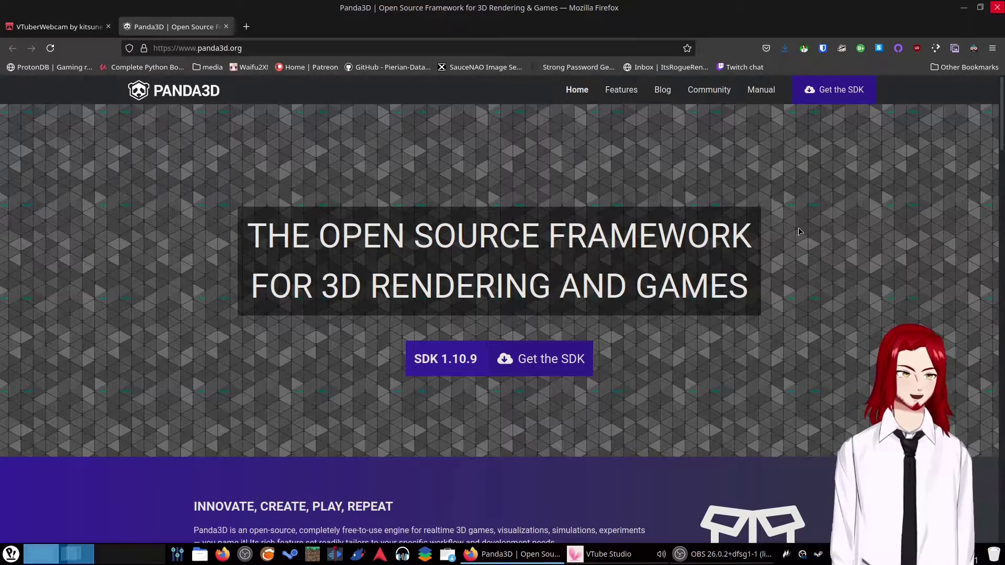
# Return to the VTuberWebcam page and expand the additional information below the software list.
pyautogui.click(58, 26)
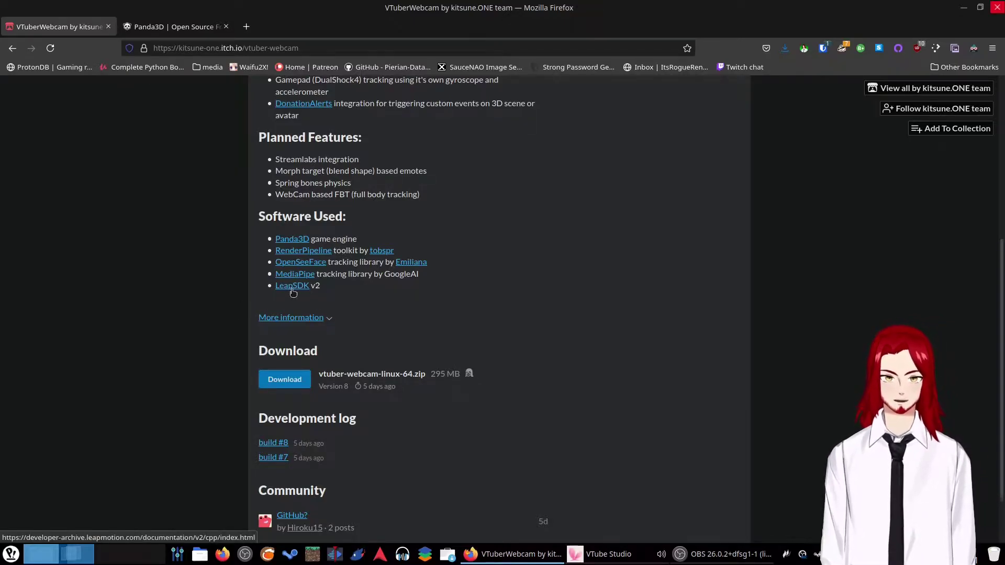
pyautogui.click(327, 321)
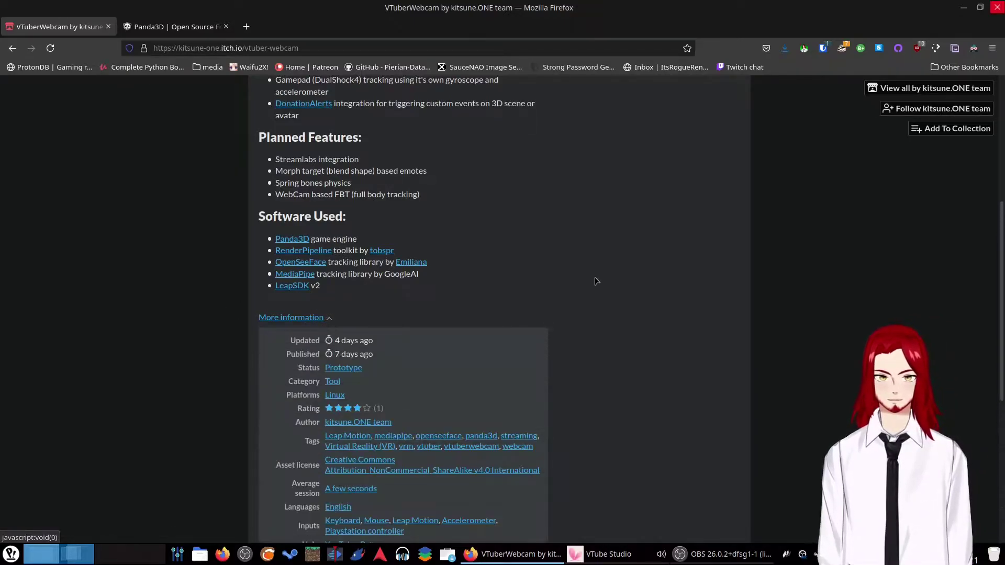
pyautogui.scroll(-3, 591, 277)
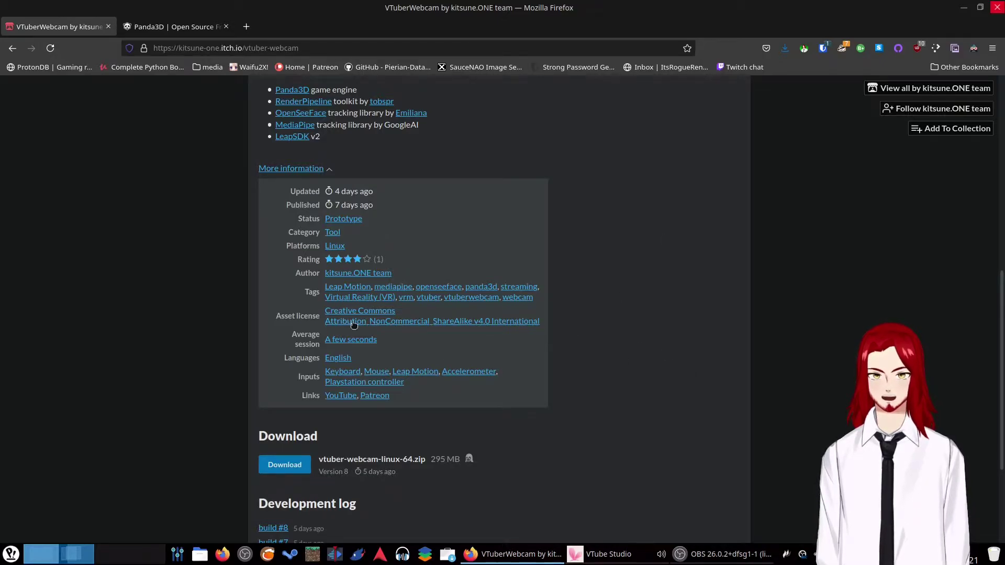
# Check the Creative Commons asset license in its own tab, close it, and collapse the additional information on the VTuberWebcam page.
pyautogui.middleClick(388, 327)
pyautogui.click(209, 26)
pyautogui.click(226, 26)
pyautogui.click(290, 168)
pyautogui.scroll(6, 583, 387)
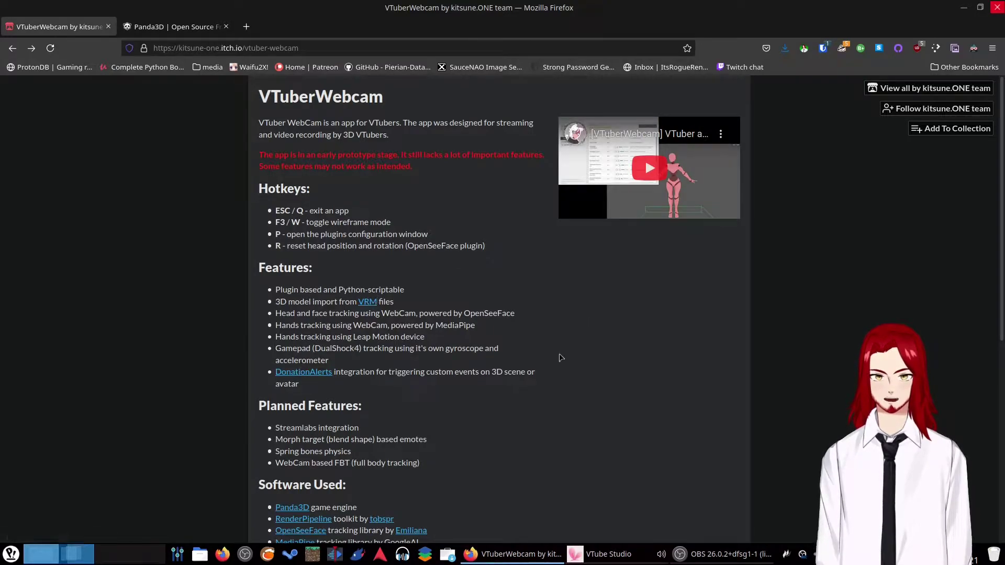
pyautogui.scroll(-4, 559, 355)
pyautogui.scroll(4, 561, 355)
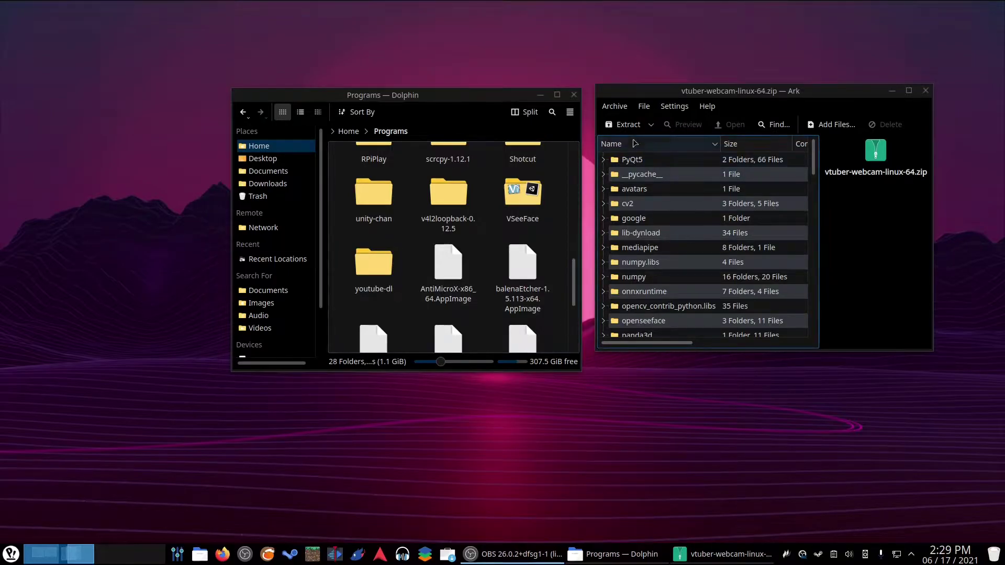
# Extract all files of vtuber-webcam-linux-64.zip into a new folder named Vtuber-camera in the home directory.
pyautogui.click(626, 124)
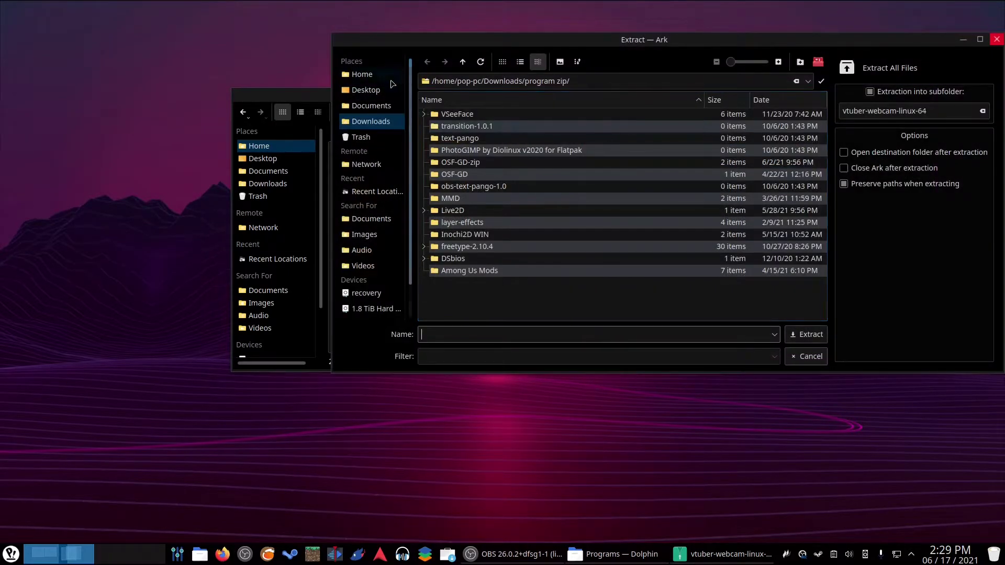
pyautogui.click(367, 74)
pyautogui.scroll(-10, 498, 190)
pyautogui.scroll(-5, 491, 221)
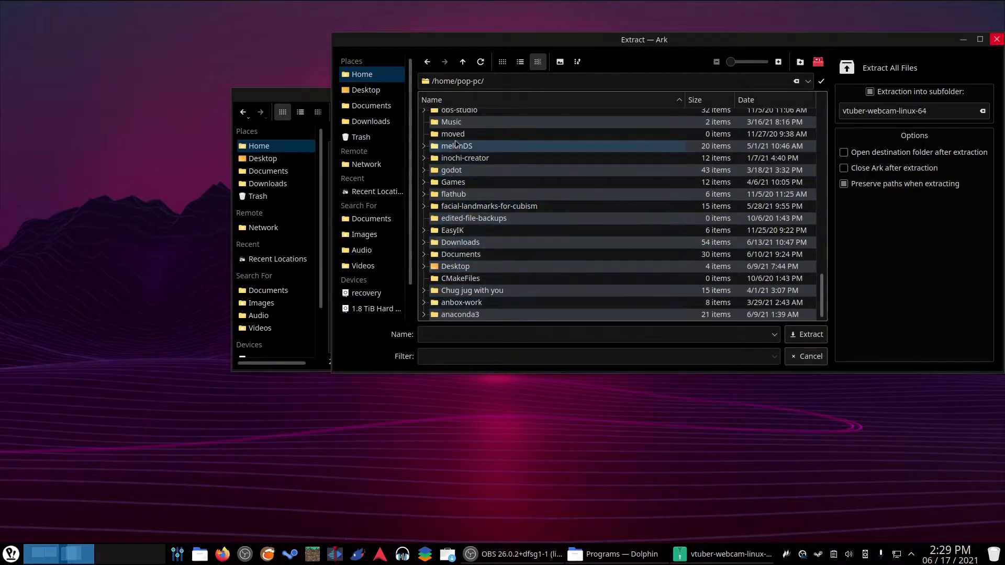
pyautogui.scroll(3, 455, 140)
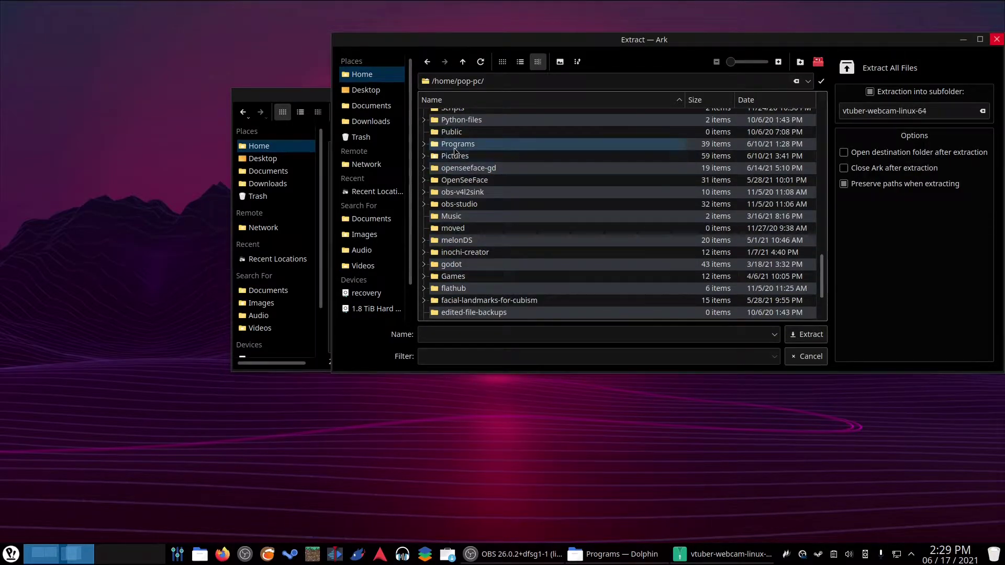
pyautogui.click(451, 145)
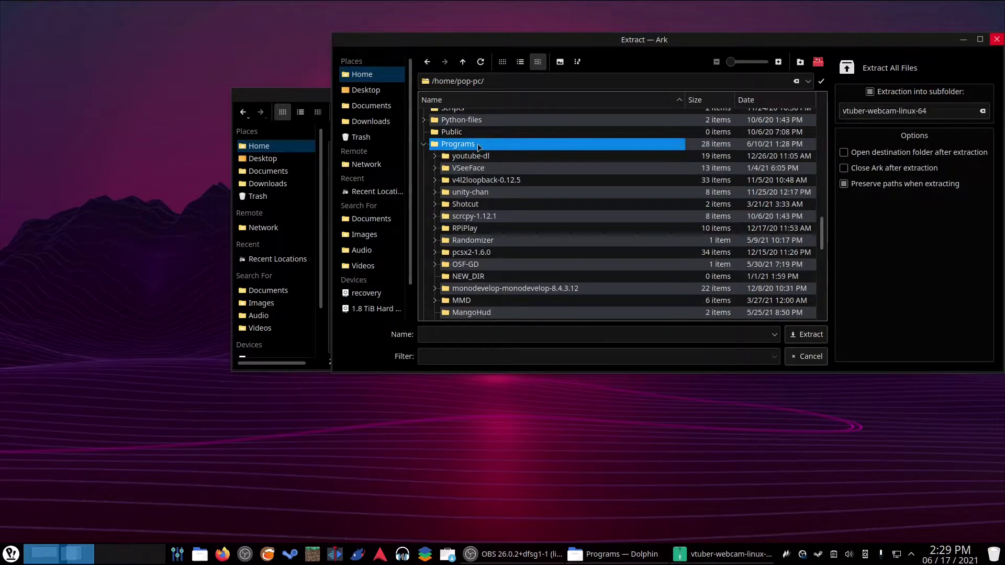
pyautogui.click(800, 62)
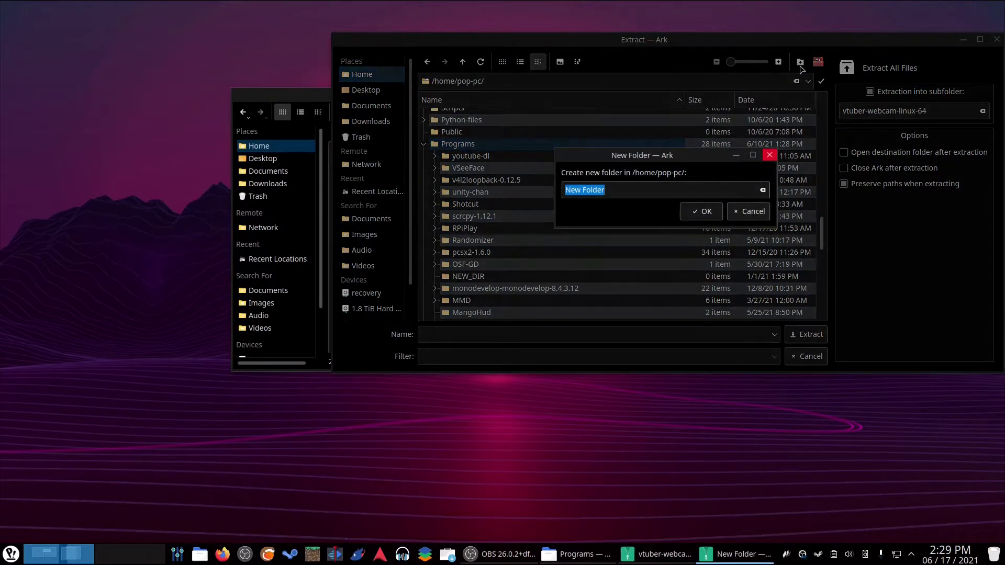
pyautogui.write('Vtuber-camera')
pyautogui.press('Return')
pyautogui.click(807, 334)
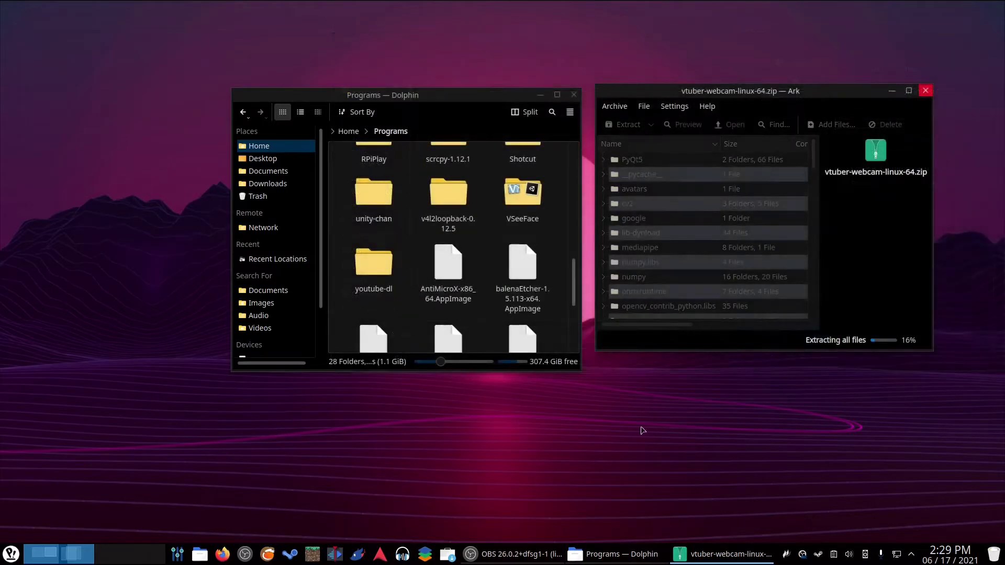
# Look for the extracted Vtuber-camera folder in the Home and Programs folders of the file manager.
pyautogui.click(354, 135)
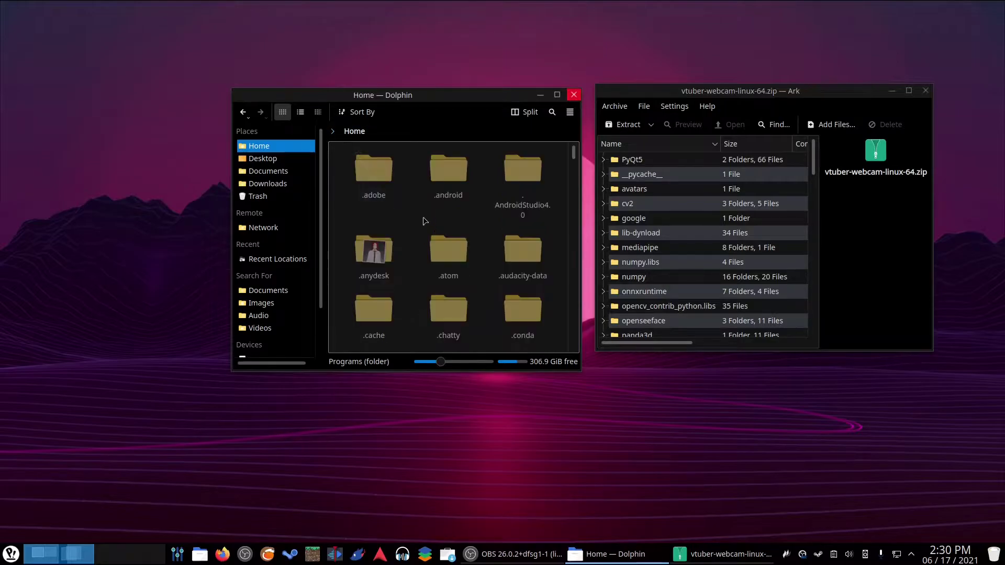
pyautogui.scroll(-10, 448, 253)
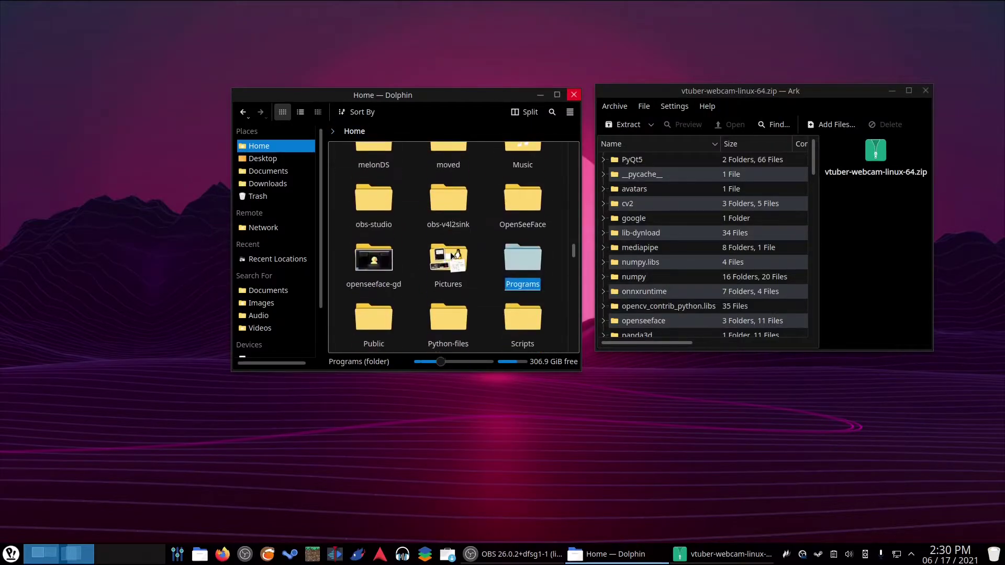
pyautogui.scroll(5, 452, 256)
pyautogui.click(503, 262)
pyautogui.scroll(-6, 502, 261)
pyautogui.scroll(3, 503, 262)
pyautogui.scroll(-4, 503, 261)
pyautogui.scroll(8, 504, 261)
# Locate the Vtuber-camera folder in the home directory through the archive's extraction dialog, leaving the dialog without extracting.
pyautogui.click(622, 125)
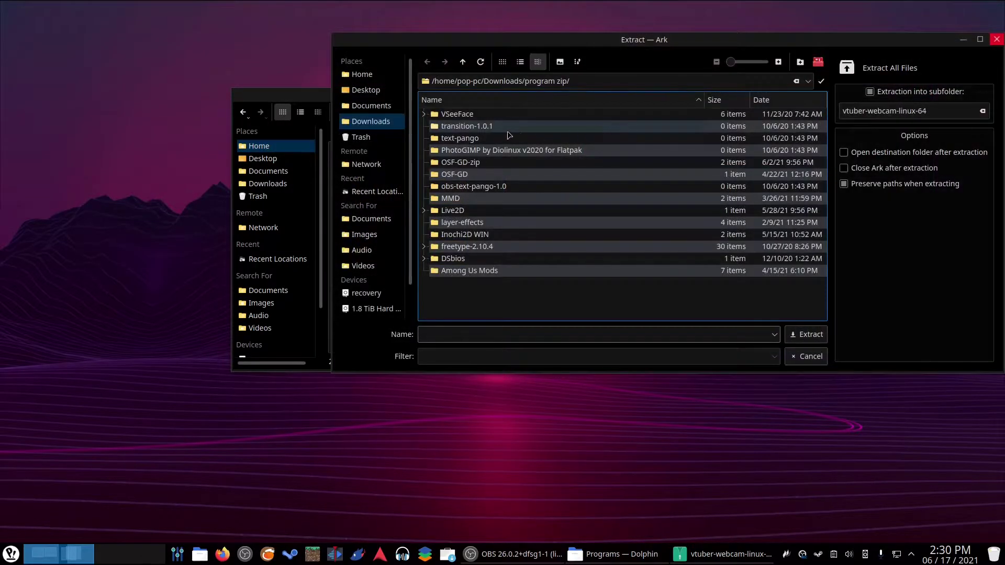
pyautogui.click(369, 79)
pyautogui.scroll(-10, 482, 249)
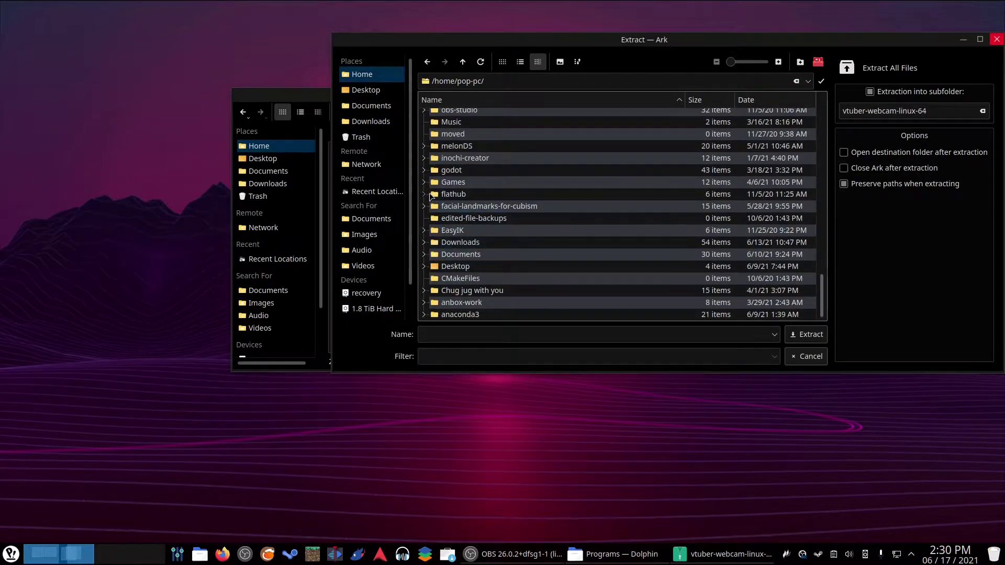
pyautogui.scroll(2, 439, 227)
pyautogui.click(424, 145)
pyautogui.scroll(3, 455, 162)
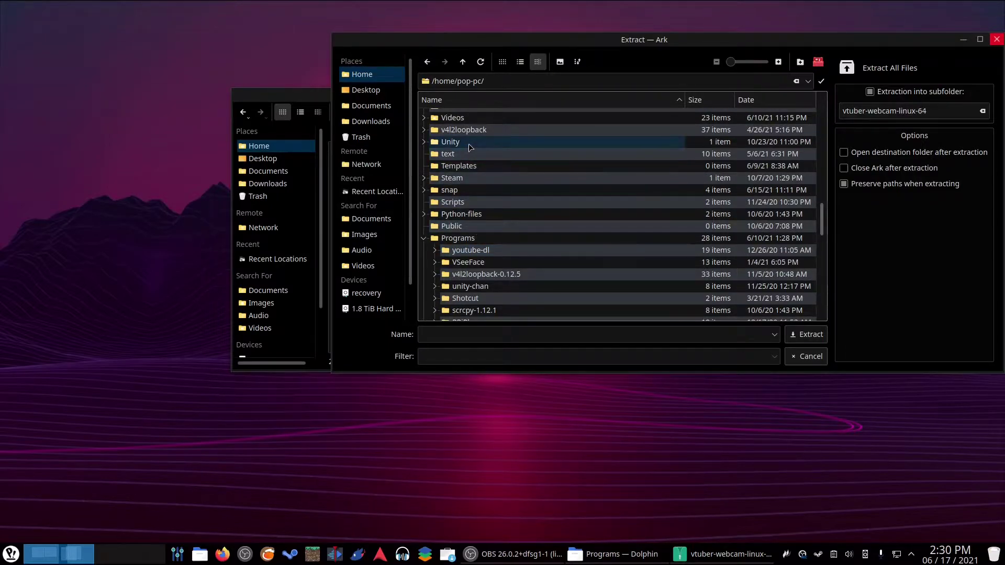
pyautogui.scroll(3, 472, 159)
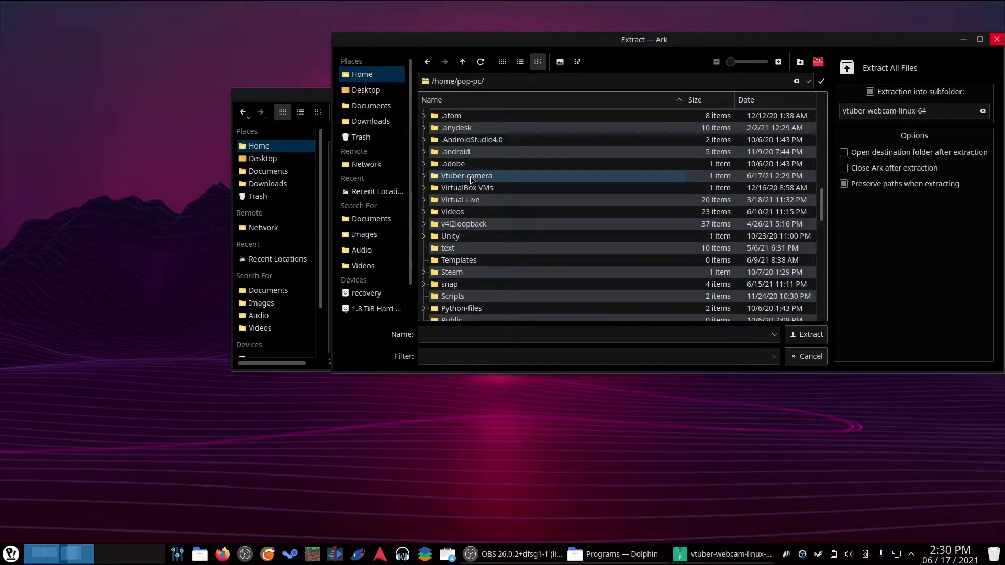
pyautogui.click(996, 40)
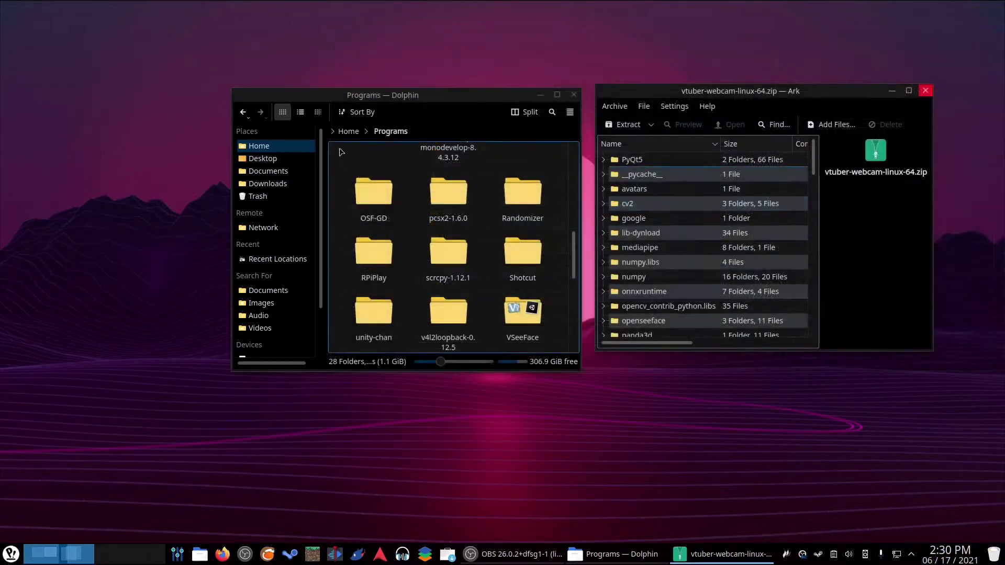
# Move the Vtuber-camera folder from Home into the Programs folder.
pyautogui.hotkey('alt', 'Left')
pyautogui.rightClick(375, 229)
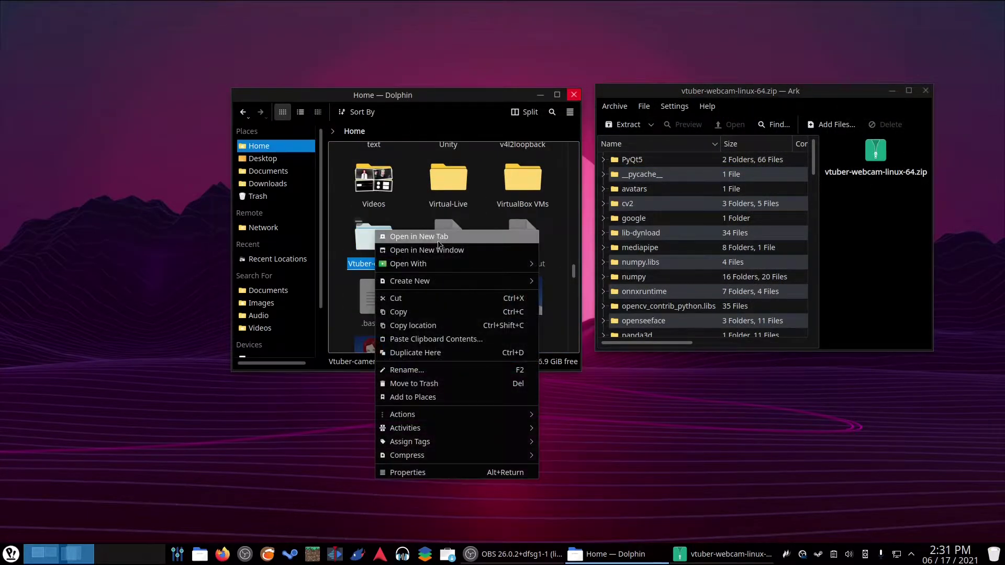
pyautogui.click(398, 297)
pyautogui.scroll(5, 503, 277)
pyautogui.scroll(2, 530, 307)
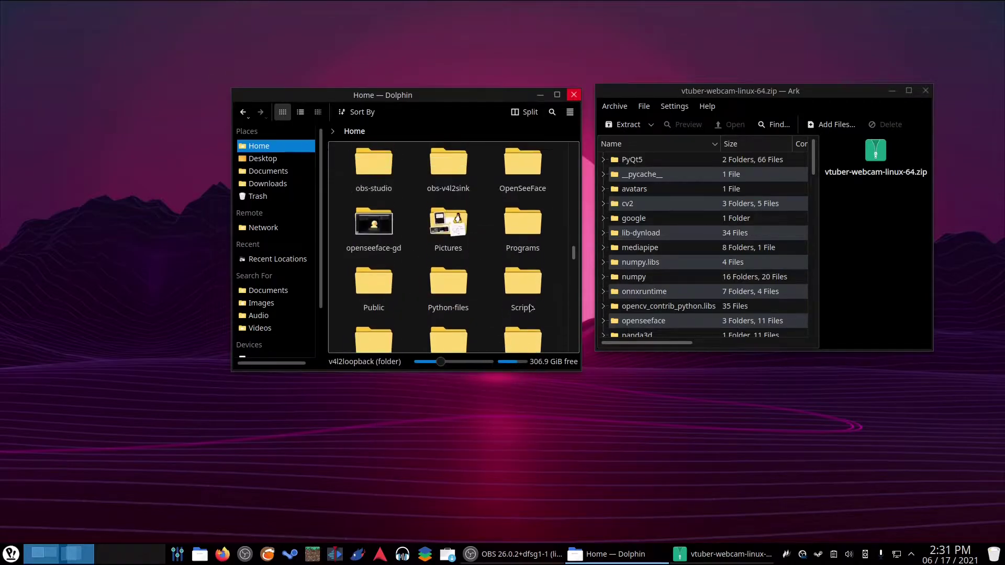
pyautogui.click(522, 222)
pyautogui.rightClick(485, 296)
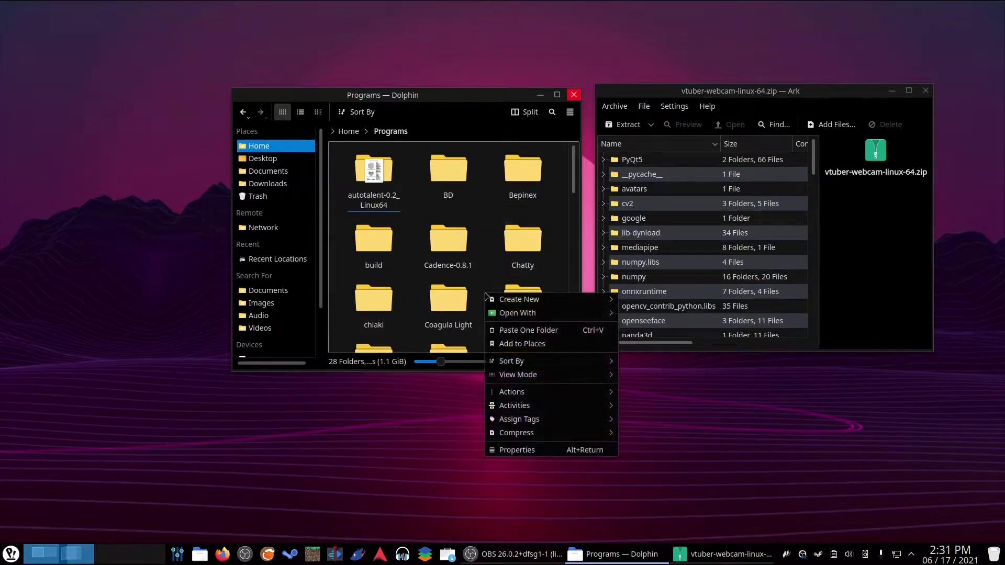
pyautogui.click(530, 329)
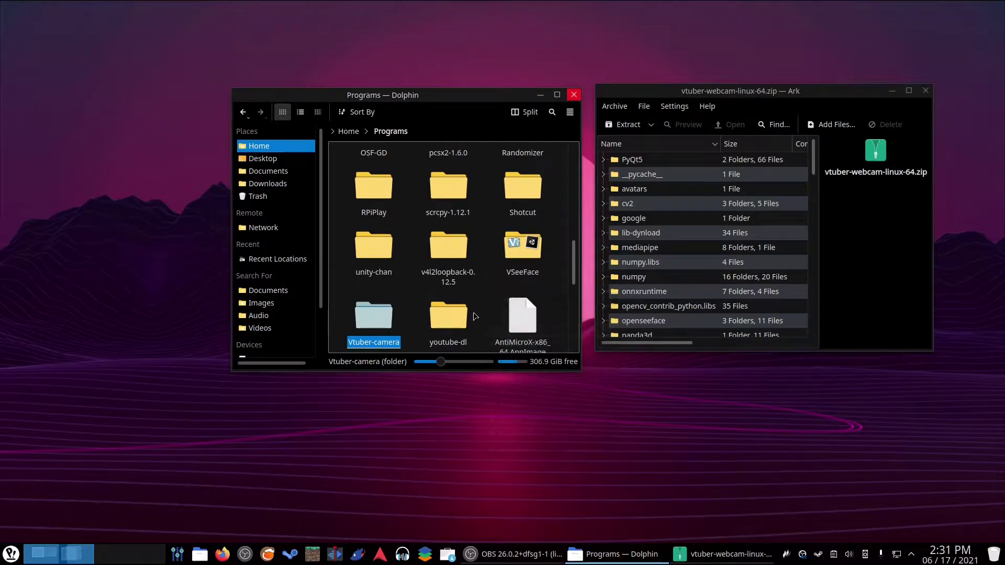
# Open the vtuber-webcam-linux-64 folder inside Vtuber-camera and browse its files.
pyautogui.scroll(-1, 373, 314)
pyautogui.click(371, 231)
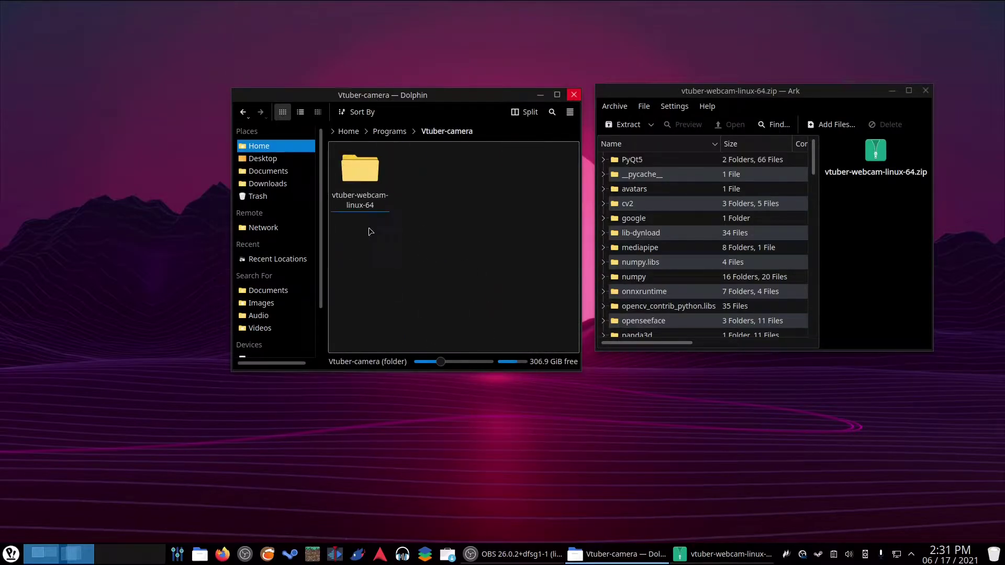
pyautogui.scroll(-6, 409, 244)
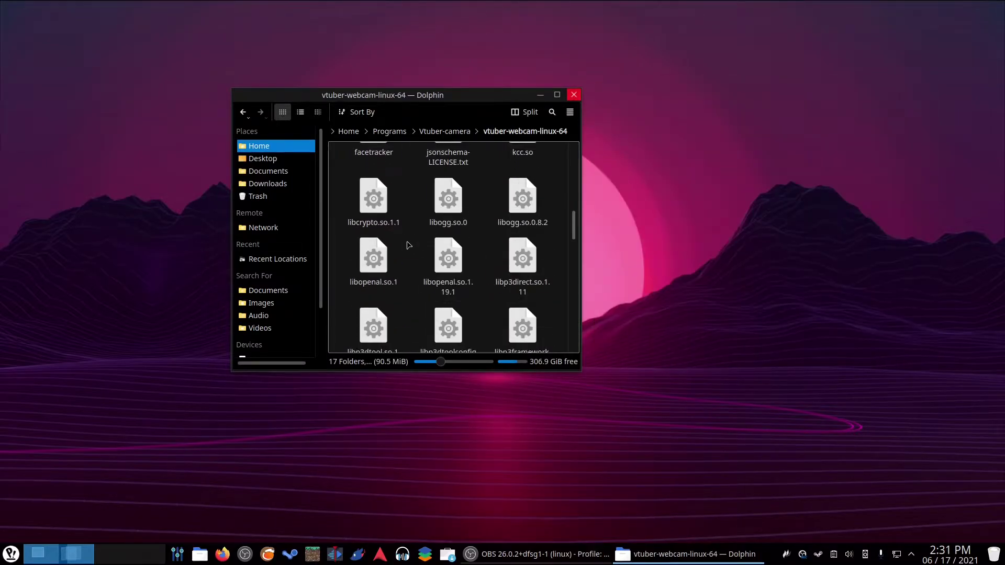
# Launch vtuber_webcam.sh from the vtuber-webcam-linux-64 folder and move the VTuberWebcam window into full view.
pyautogui.scroll(-10, 410, 238)
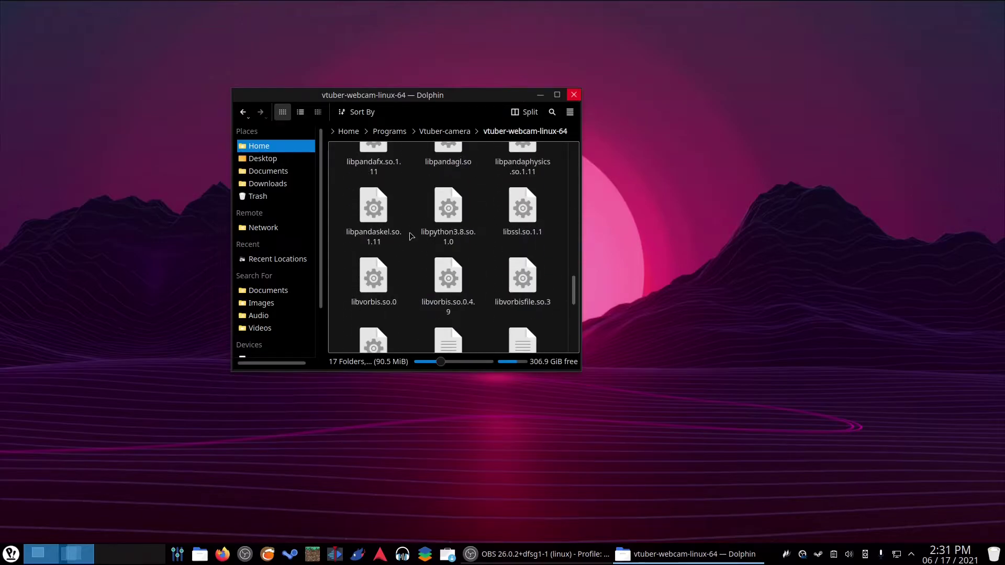
pyautogui.scroll(-5, 410, 236)
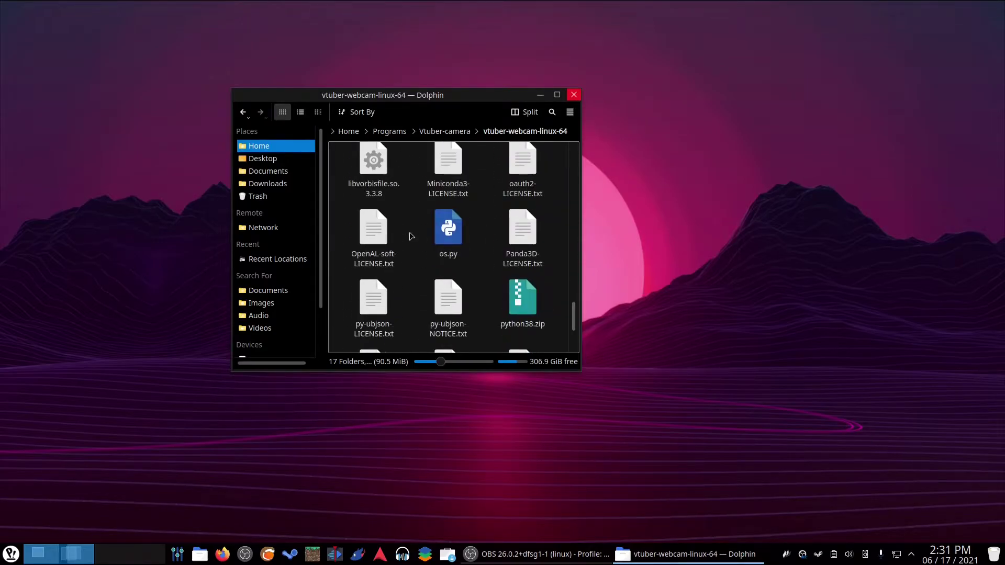
pyautogui.scroll(-3, 411, 237)
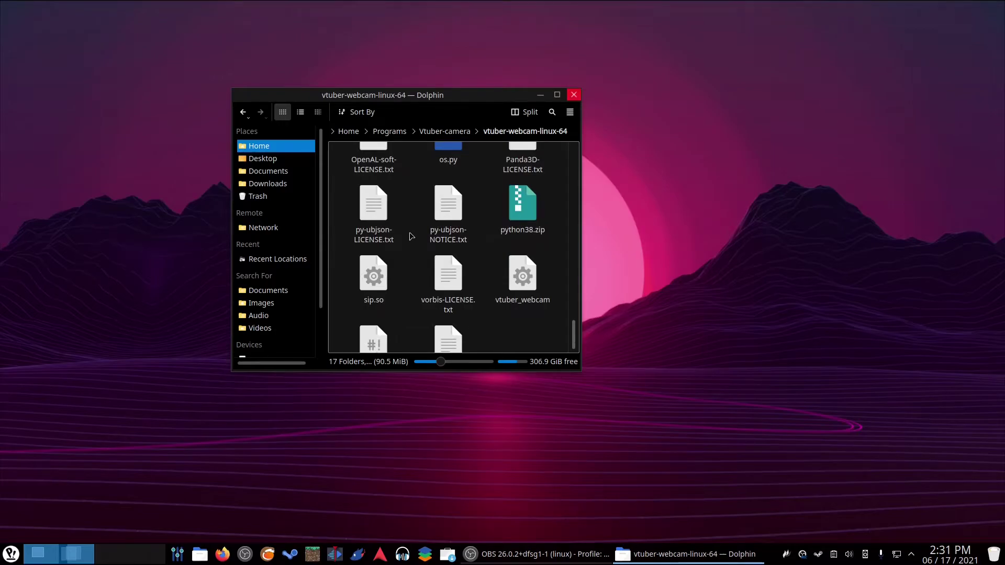
pyautogui.scroll(-2, 411, 236)
pyautogui.click(376, 313)
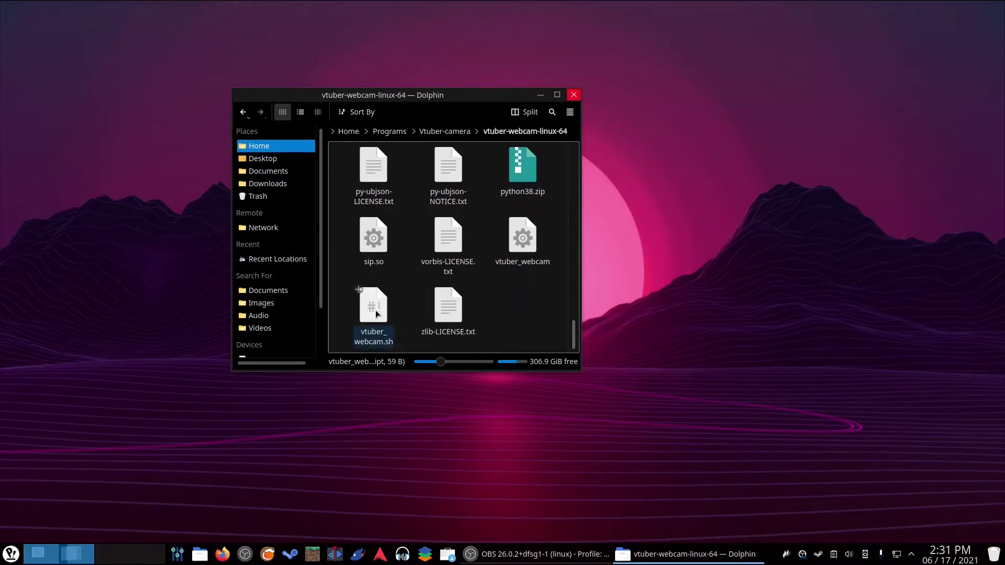
pyautogui.doubleClick(376, 313)
pyautogui.moveTo(335, 7); pyautogui.dragTo(537, 45)
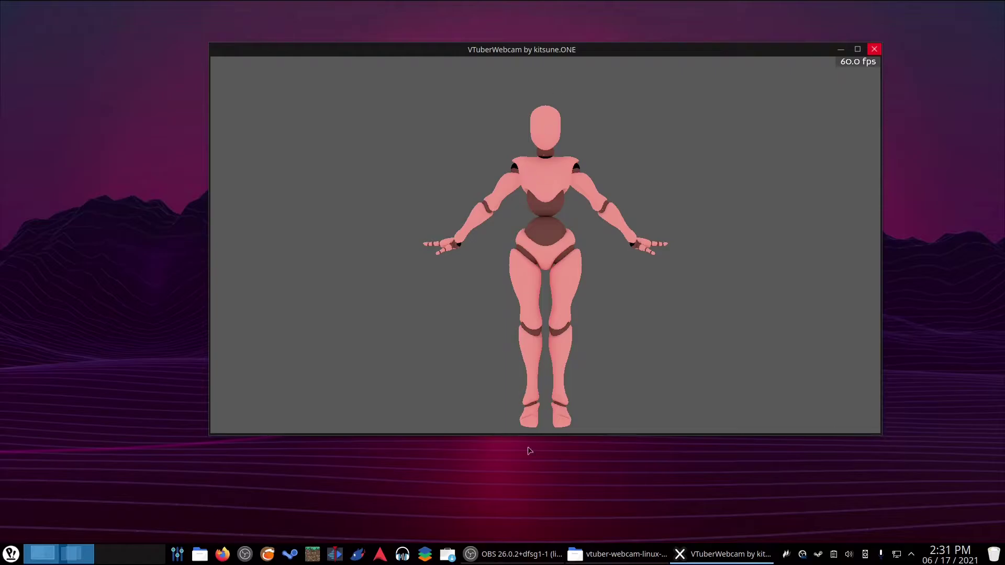
# Switch to Firefox and review the hotkeys and features on the VTuberWebcam itch.io page.
pyautogui.click(223, 553)
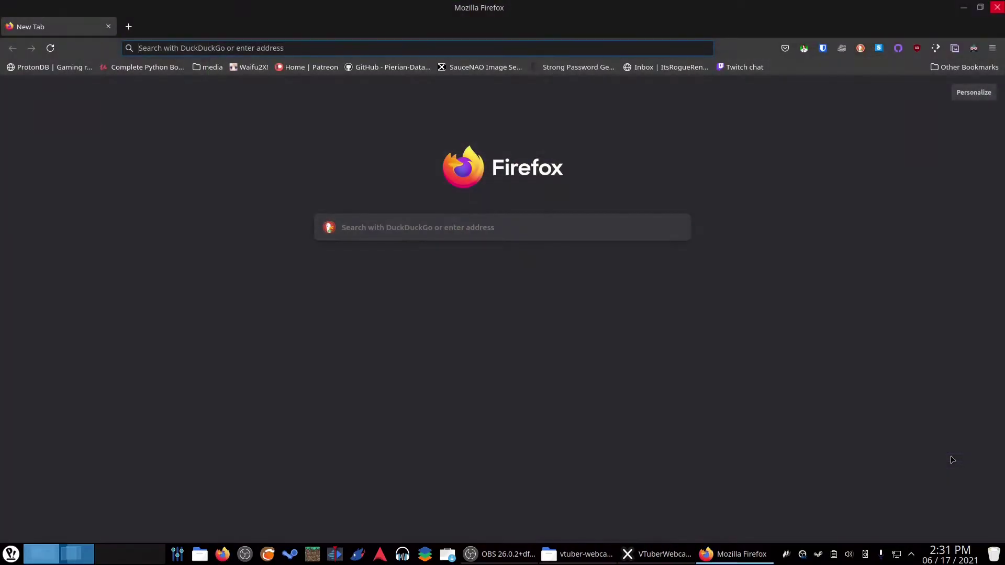
pyautogui.scroll(-1, 298, 170)
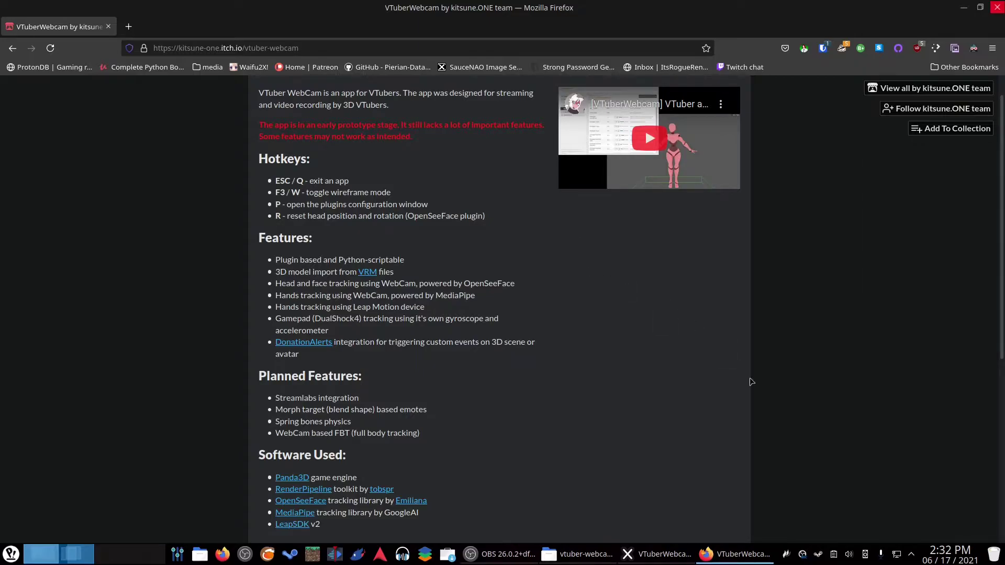
# Return to the VTuberWebcam window and toggle the avatar's wireframe mode on and off.
pyautogui.click(657, 553)
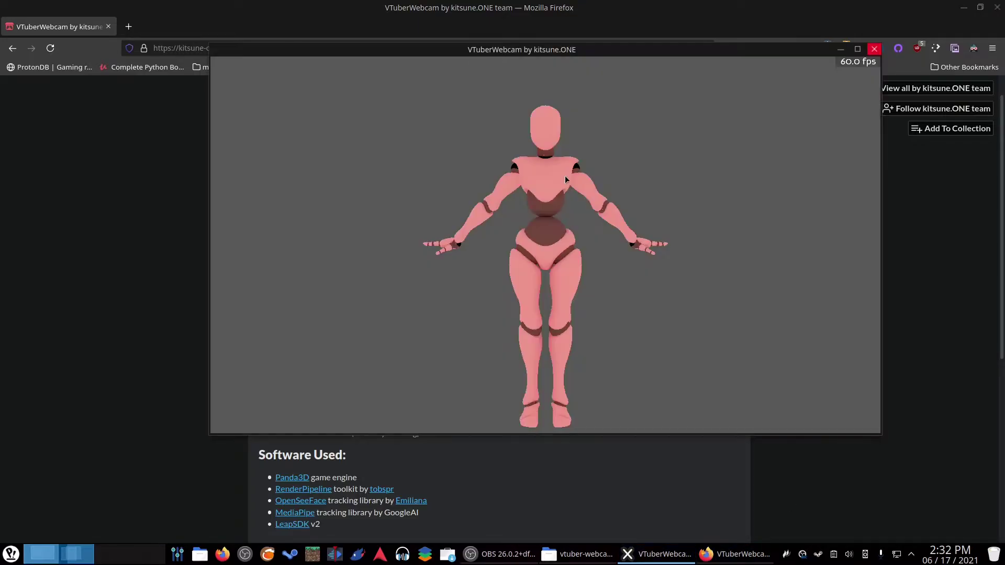
pyautogui.press('w')
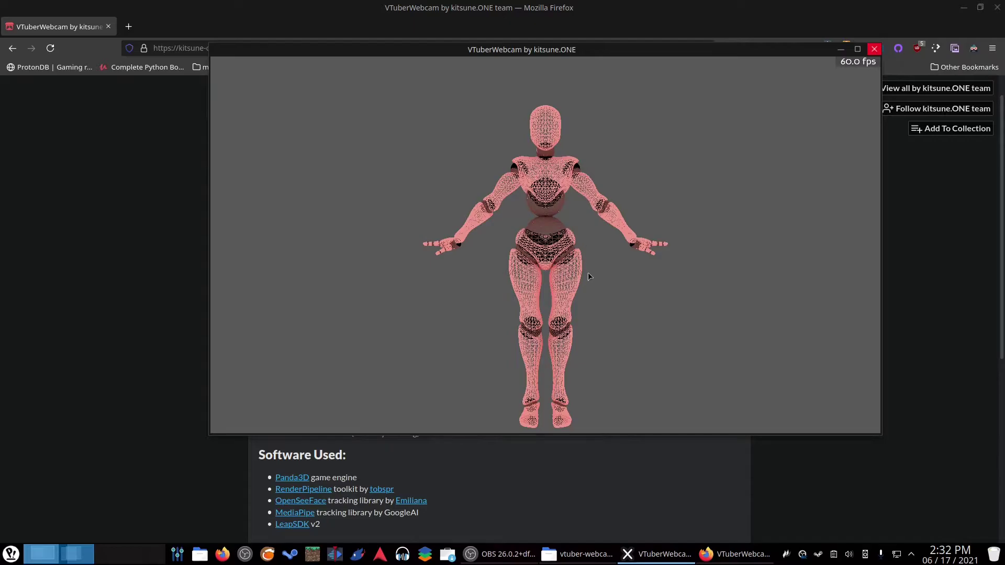
pyautogui.press('w')
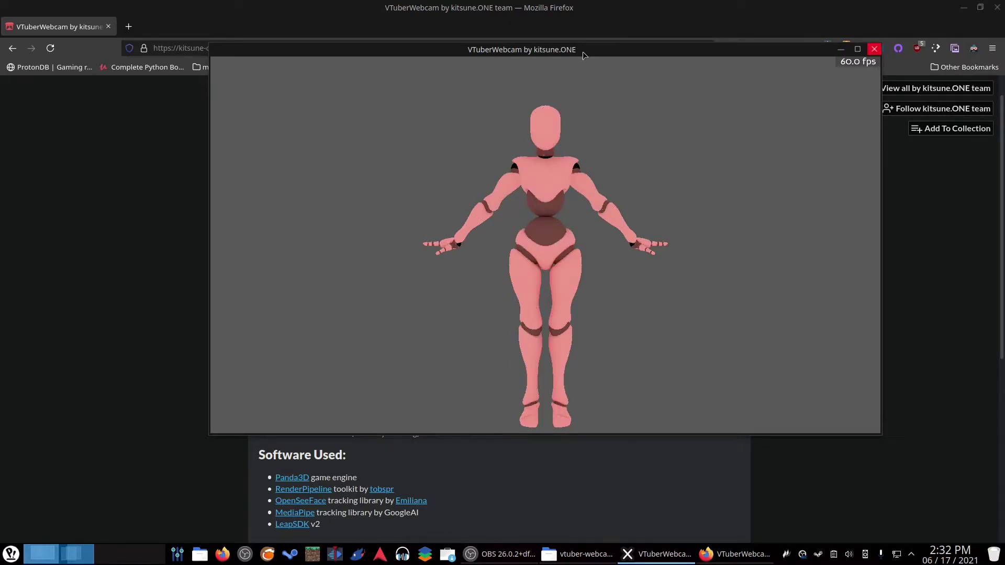
# Open the Plugin Configurator for VTuberWebcam and move its window so the Avatar settings are fully accessible.
pyautogui.moveTo(582, 53); pyautogui.dragTo(521, 90)
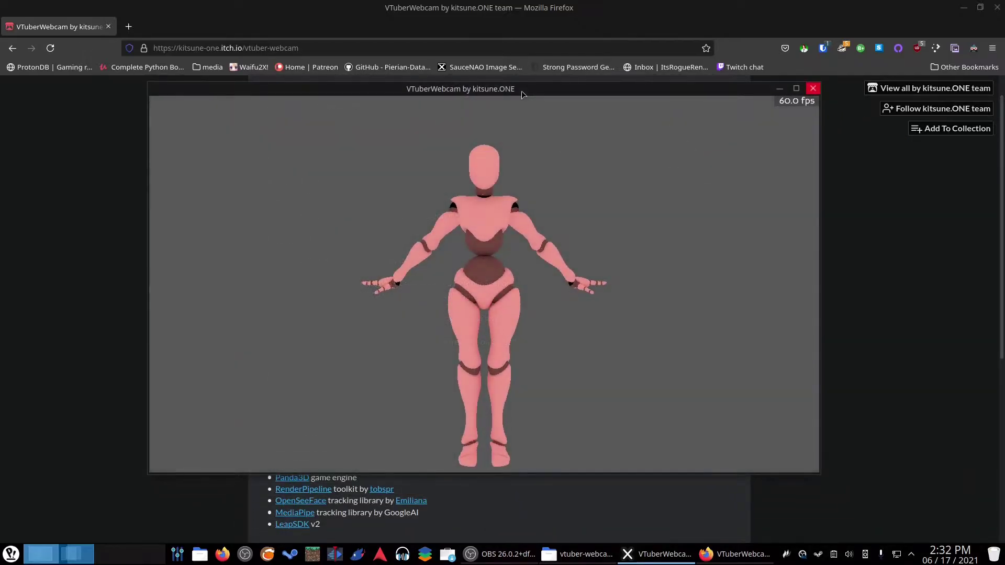
pyautogui.rightClick(558, 238)
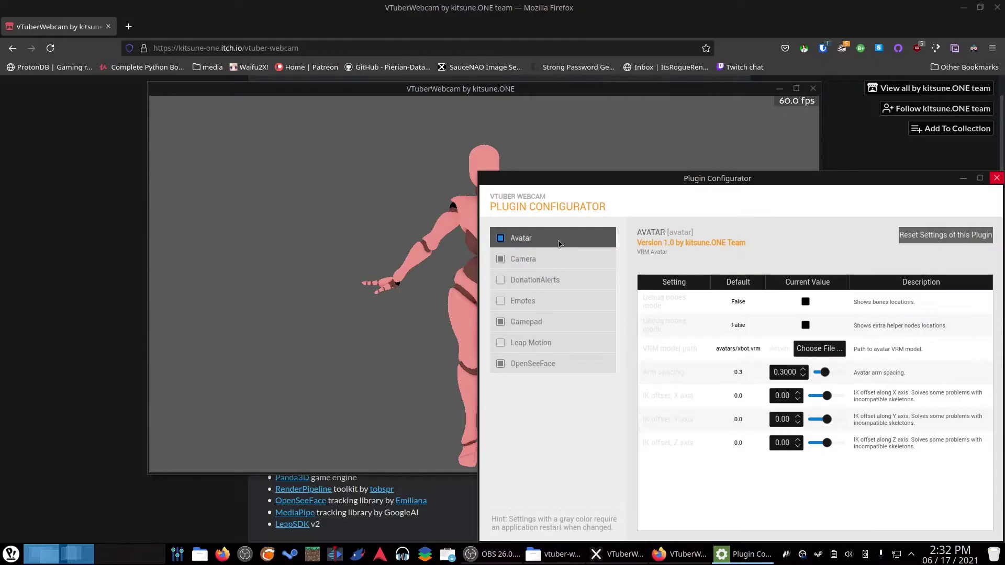
pyautogui.moveTo(792, 178); pyautogui.dragTo(393, 99)
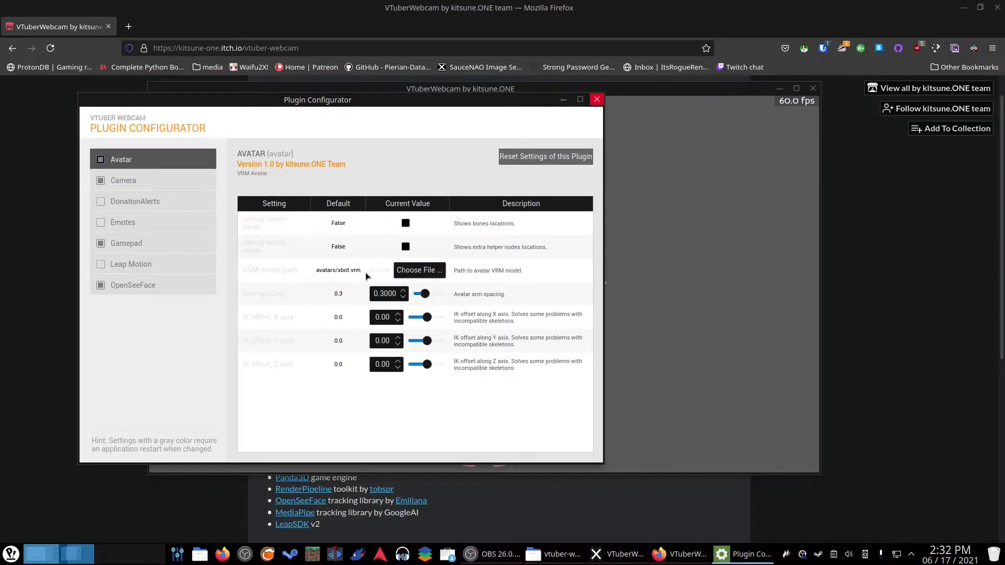
# Open the file chooser for the Avatar plugin's VRM model path and browse the Desktop and Documents folders for a model.
pyautogui.click(419, 271)
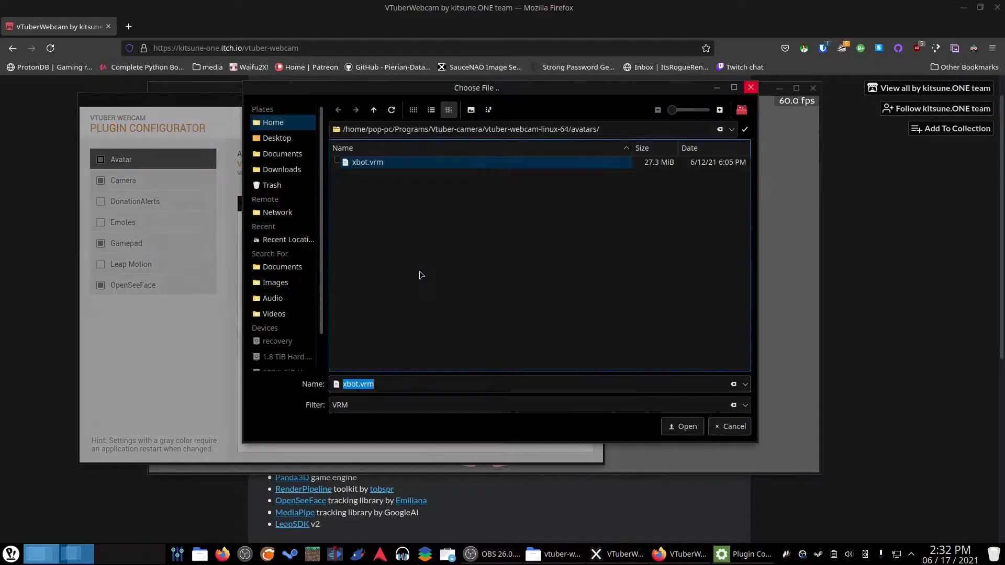
pyautogui.click(282, 139)
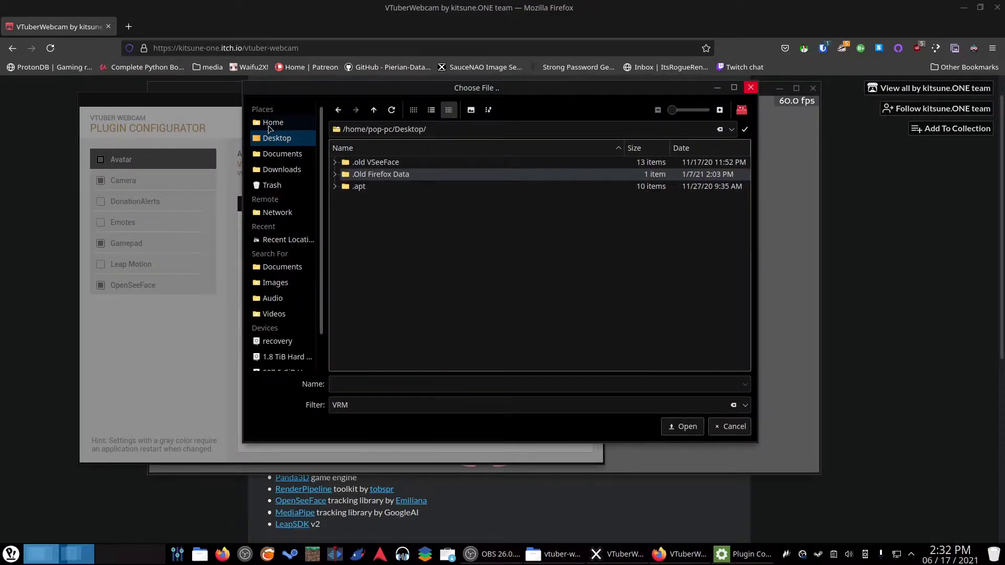
pyautogui.click(293, 155)
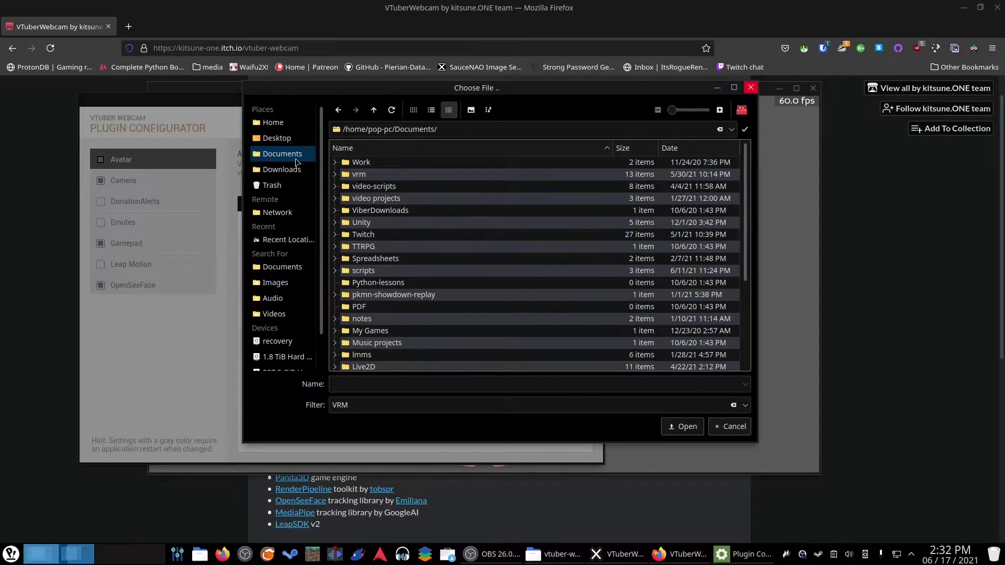
pyautogui.scroll(-3, 473, 252)
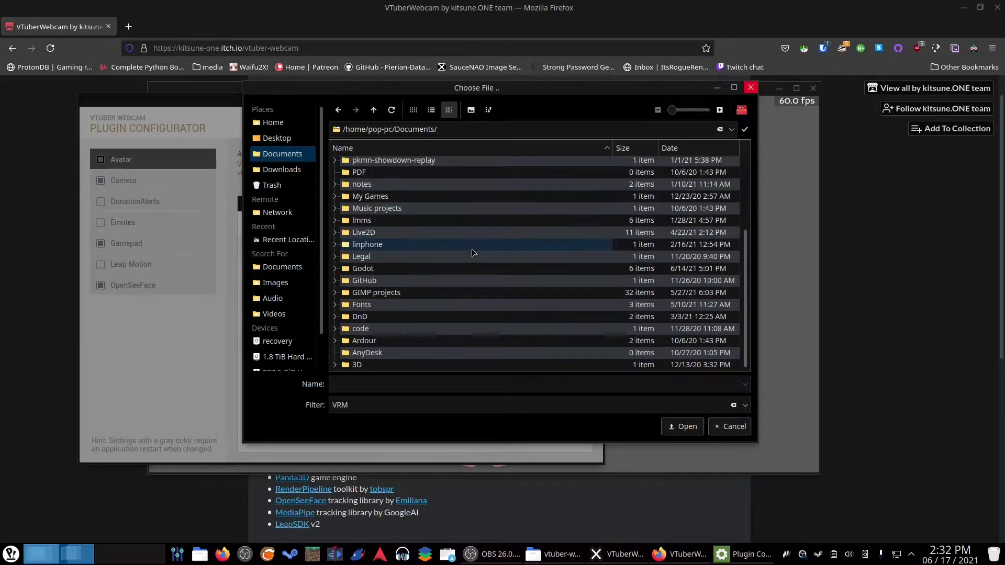
pyautogui.click(335, 364)
pyautogui.click(335, 355)
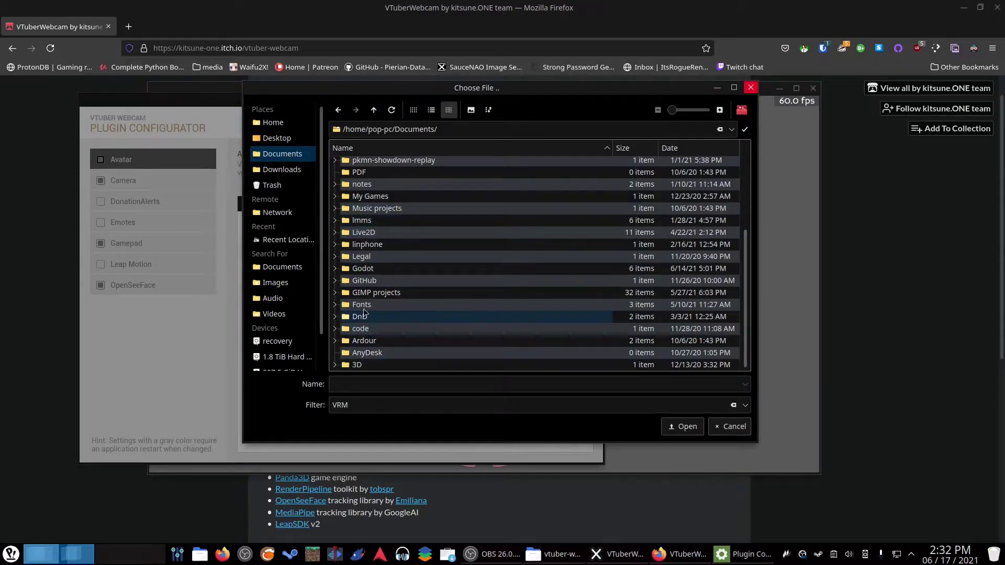
pyautogui.click(360, 255)
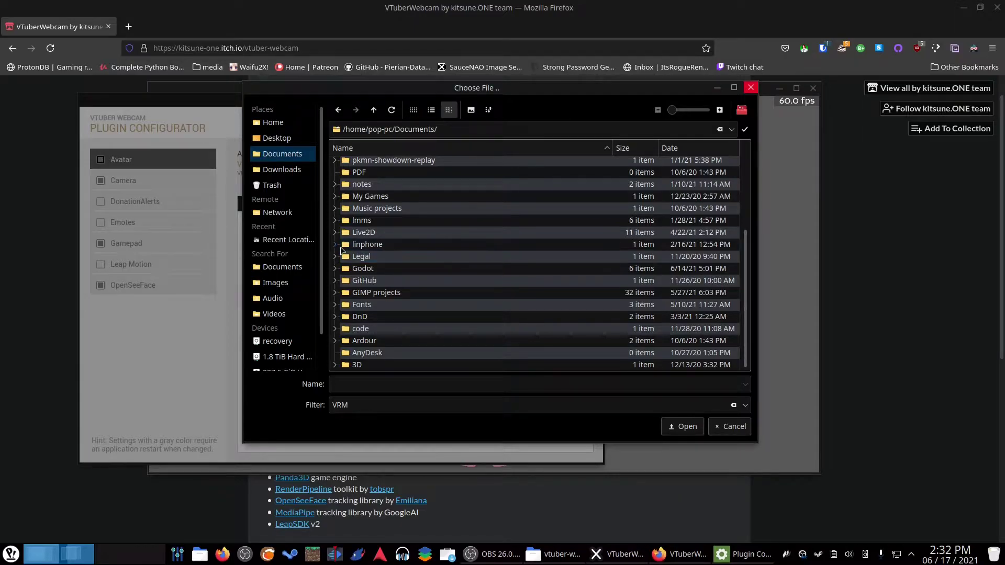
pyautogui.scroll(4, 341, 294)
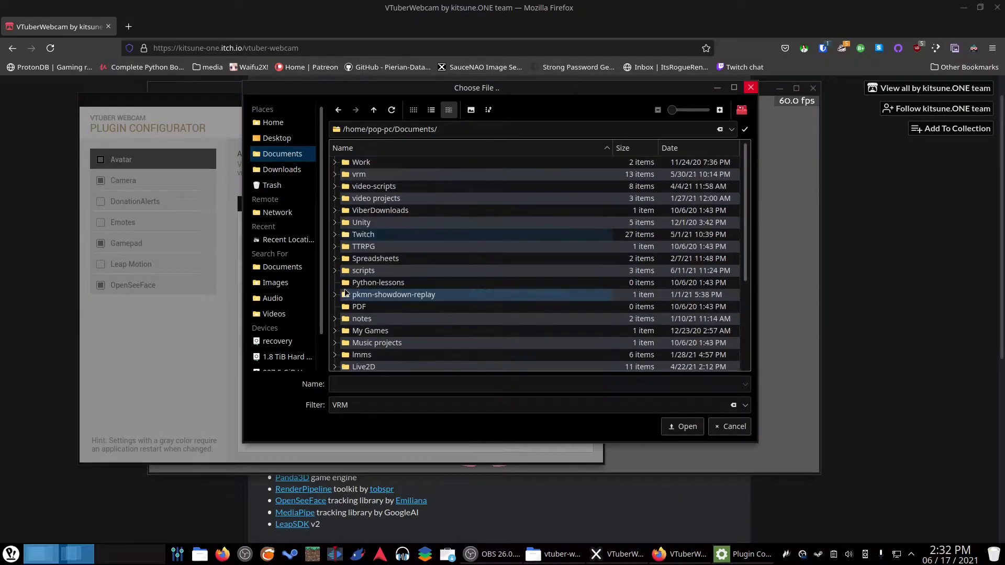
# Choose RenFinal2.vrm from the vrm/Ren-New/v2 folder in Documents as the avatar's VRM model.
pyautogui.click(336, 175)
pyautogui.click(346, 186)
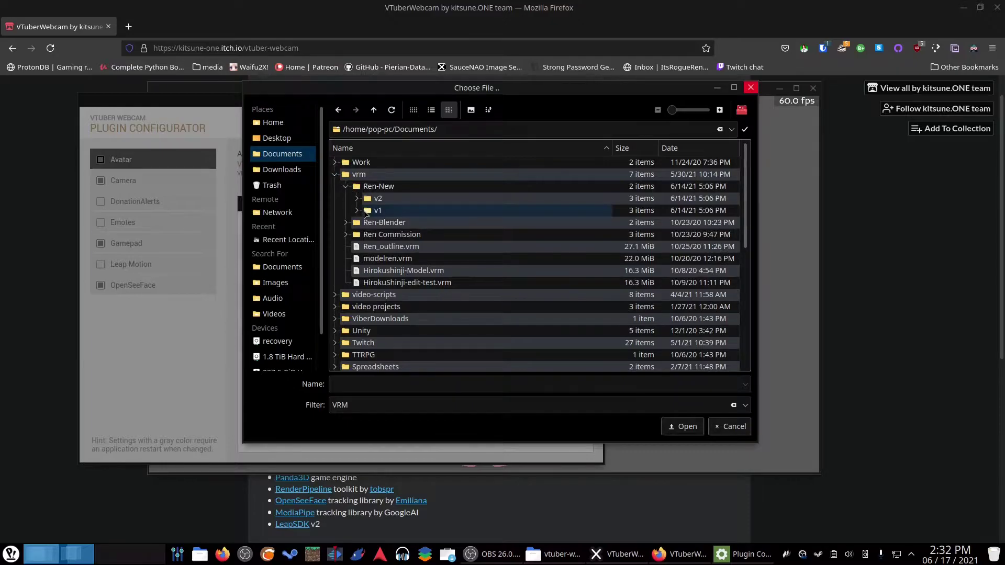
pyautogui.click(357, 199)
pyautogui.click(382, 211)
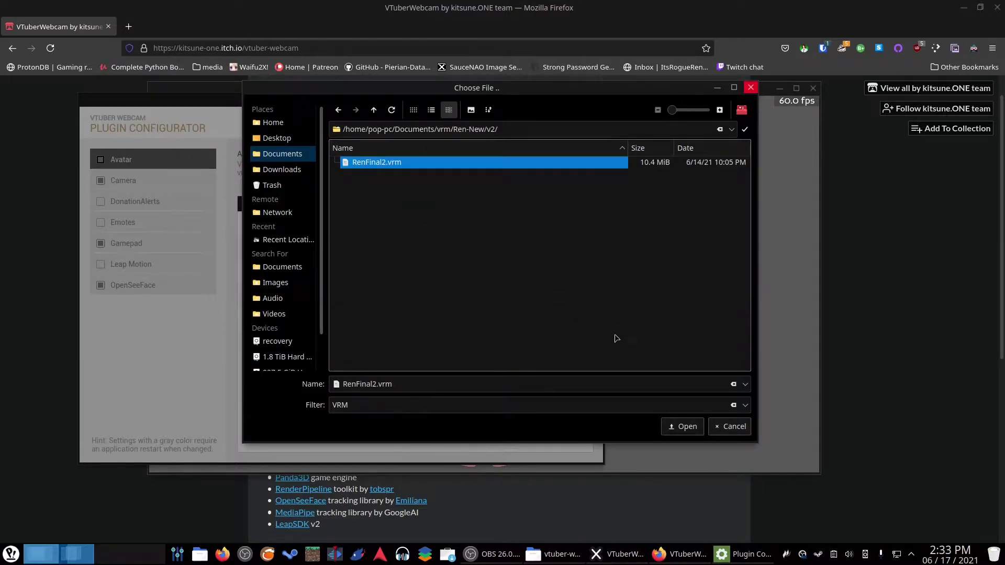
pyautogui.click(682, 426)
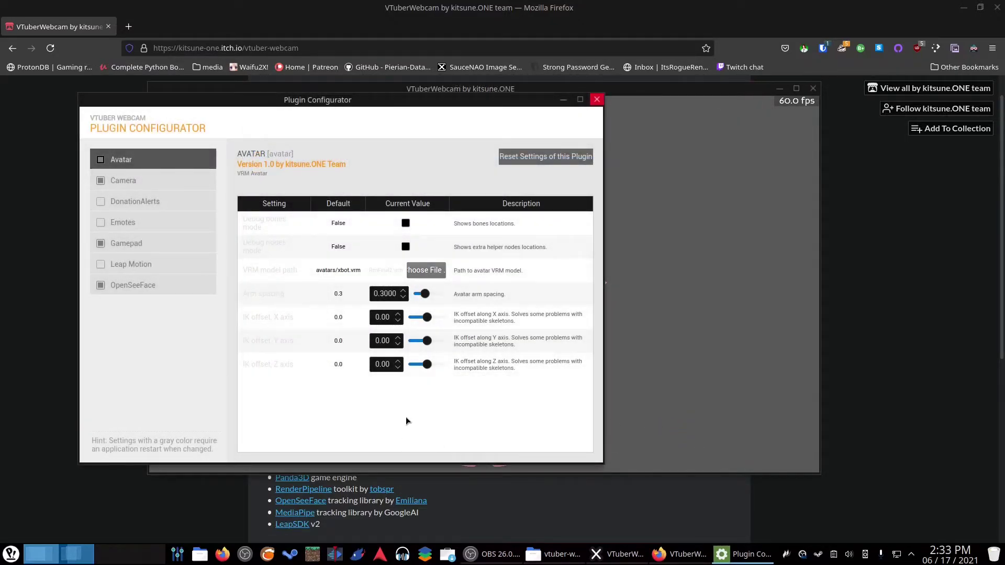
# Rearrange the Plugin Configurator and VTuberWebcam windows to leave the avatar preview unobstructed.
pyautogui.moveTo(334, 106); pyautogui.dragTo(717, 186)
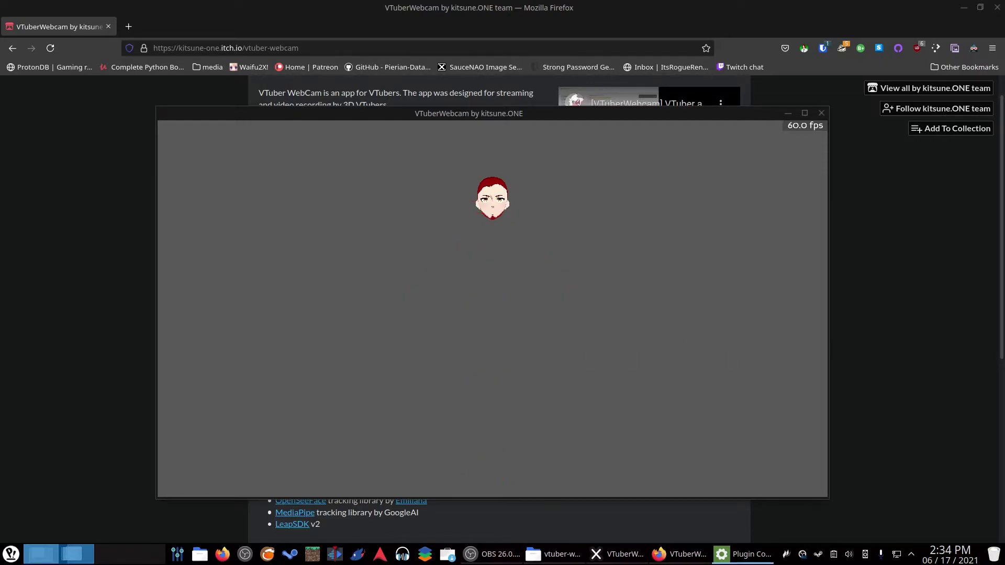
pyautogui.moveTo(466, 123); pyautogui.dragTo(460, 94)
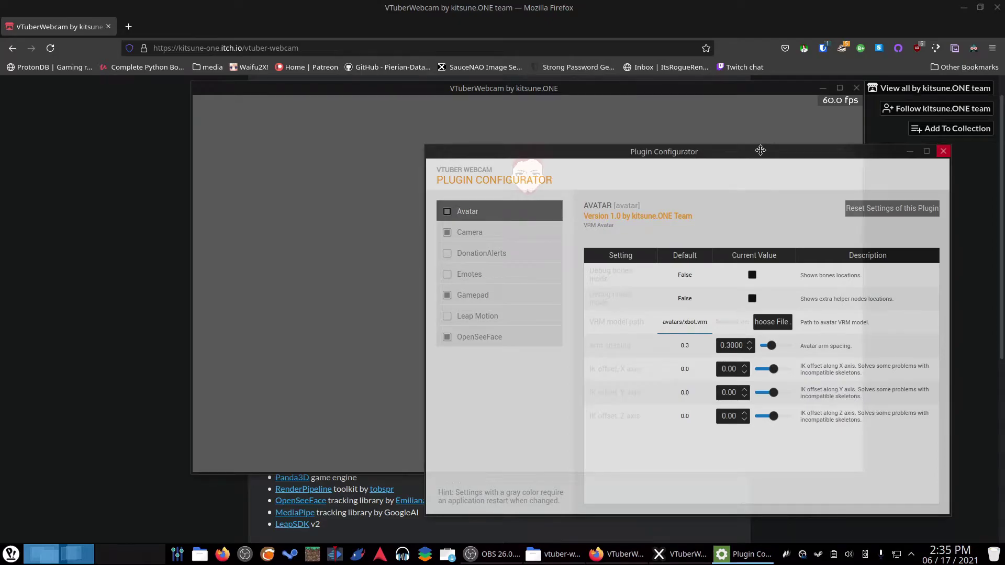
pyautogui.moveTo(760, 150); pyautogui.dragTo(348, 157)
pyautogui.click(569, 182)
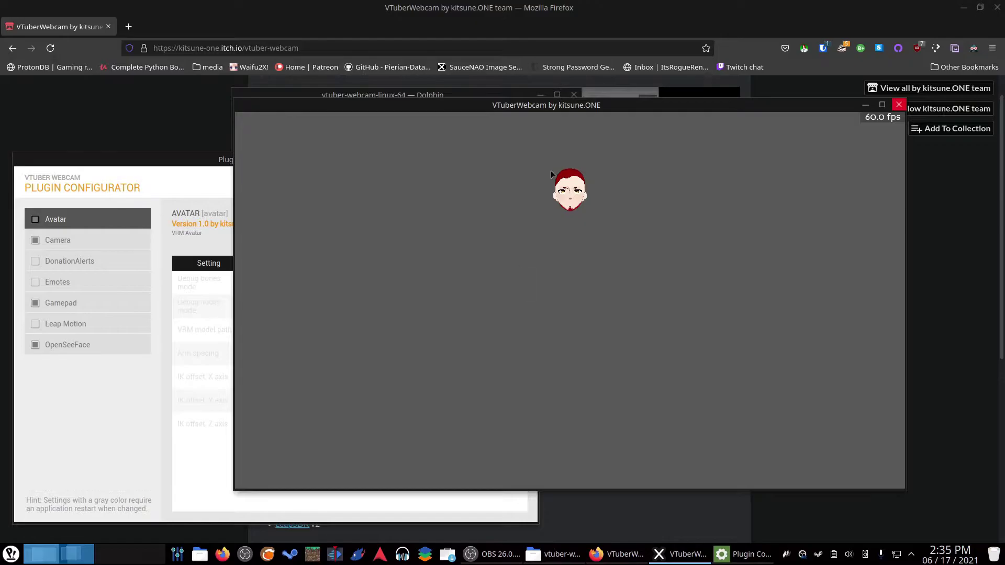
# Launch GodotSeeFace.x86_64 from the openseeface-gd folder in Home using the file manager.
pyautogui.moveTo(463, 99); pyautogui.dragTo(665, 142)
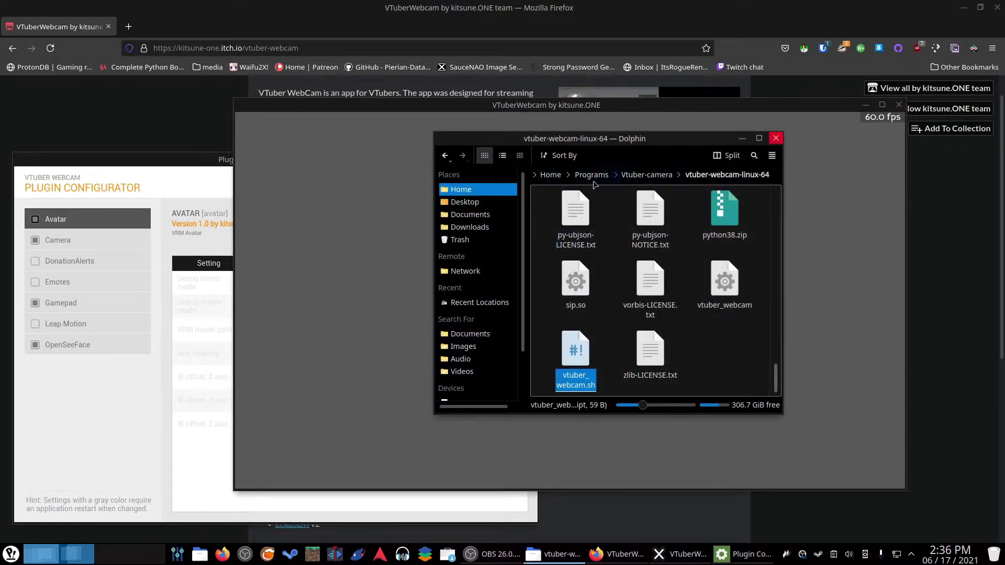
pyautogui.click(550, 174)
pyautogui.scroll(-5, 618, 322)
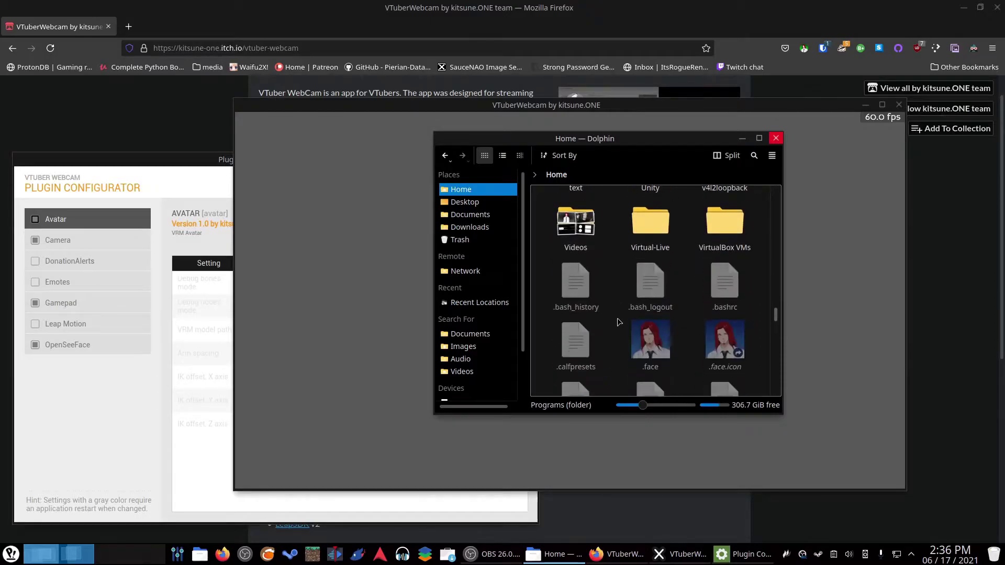
pyautogui.click(725, 222)
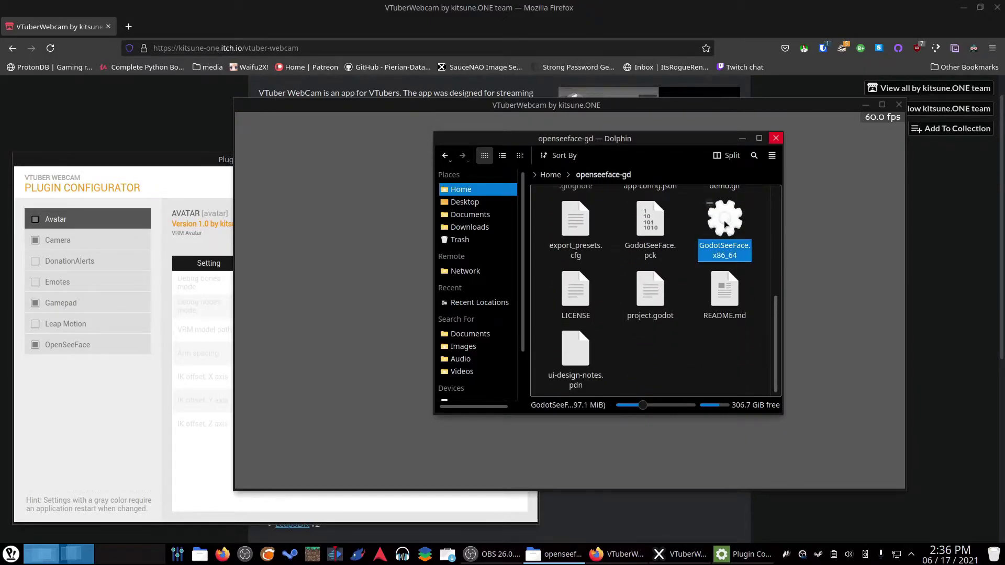
pyautogui.doubleClick(725, 222)
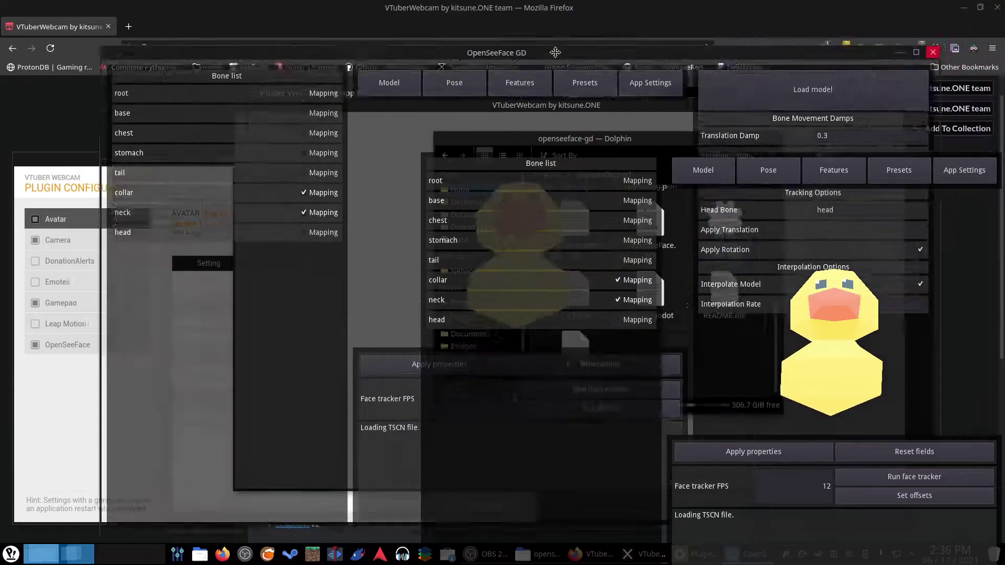
# Load the RenFinal2.vrm model from Documents/vrm/Ren-New/v2 into OpenSeeFace GD.
pyautogui.moveTo(549, 56); pyautogui.dragTo(528, 66)
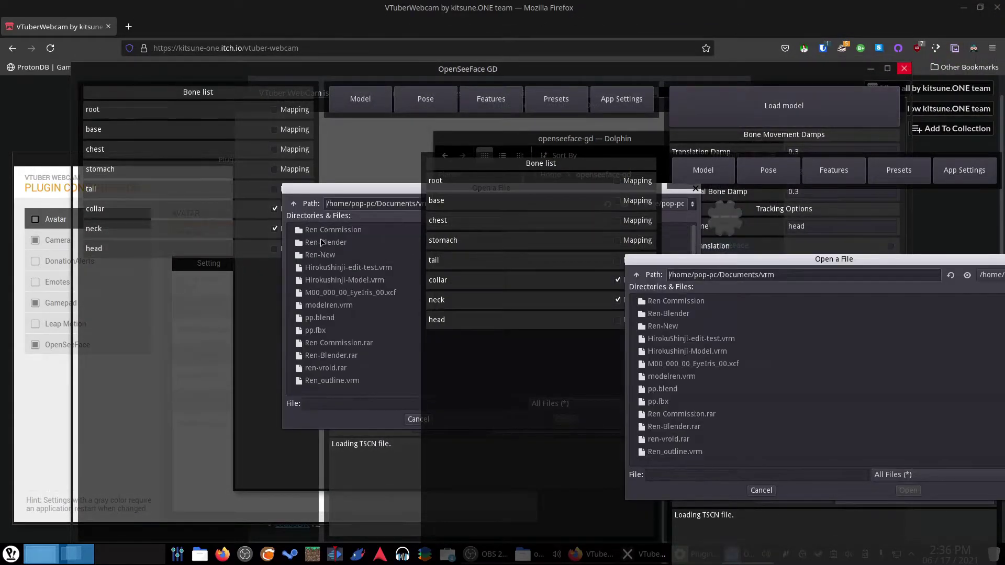
pyautogui.doubleClick(321, 253)
pyautogui.doubleClick(318, 241)
pyautogui.click(337, 255)
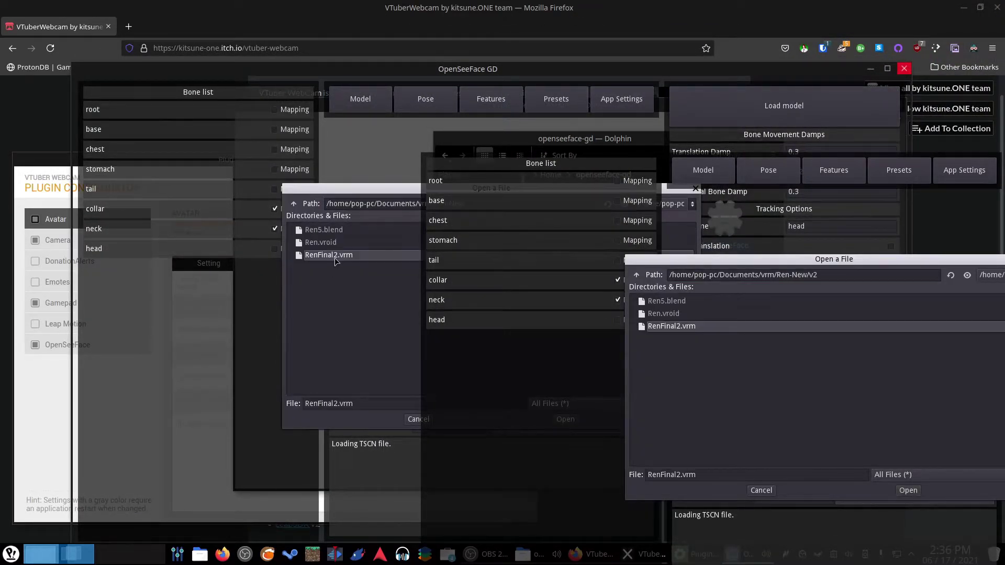
pyautogui.click(564, 420)
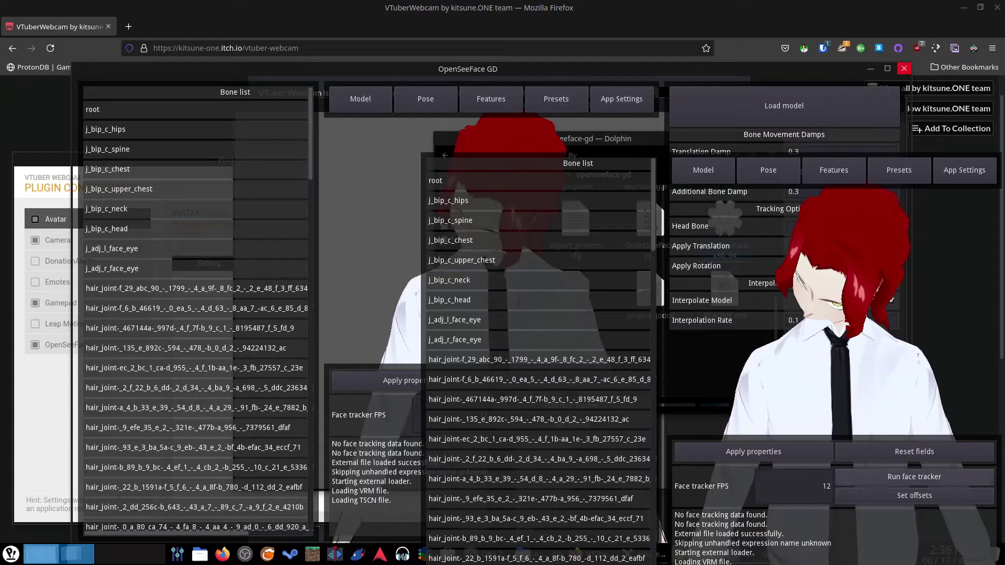
# Run the face tracker on the loaded model and close OpenSeeFace GD.
pyautogui.click(914, 477)
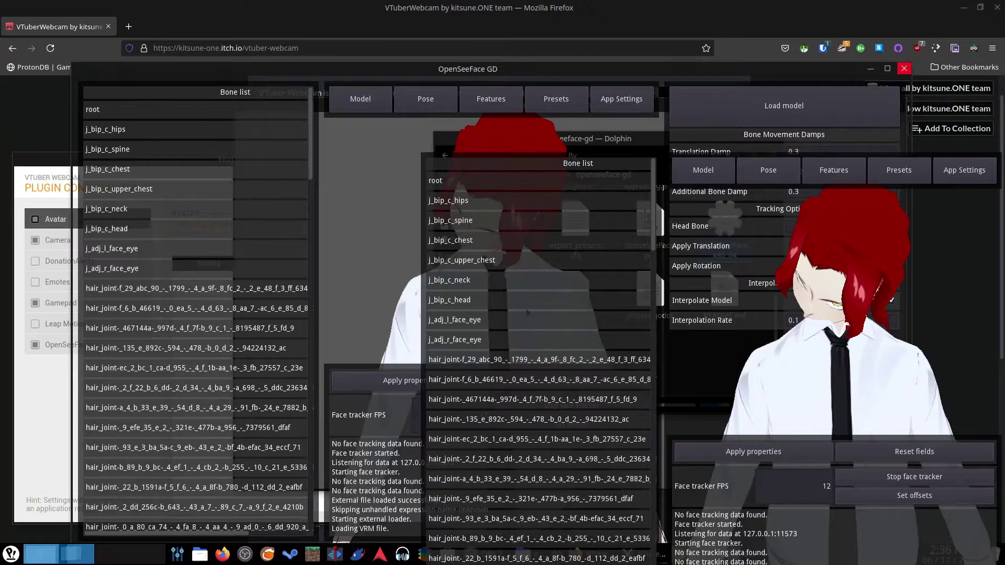
pyautogui.click(903, 69)
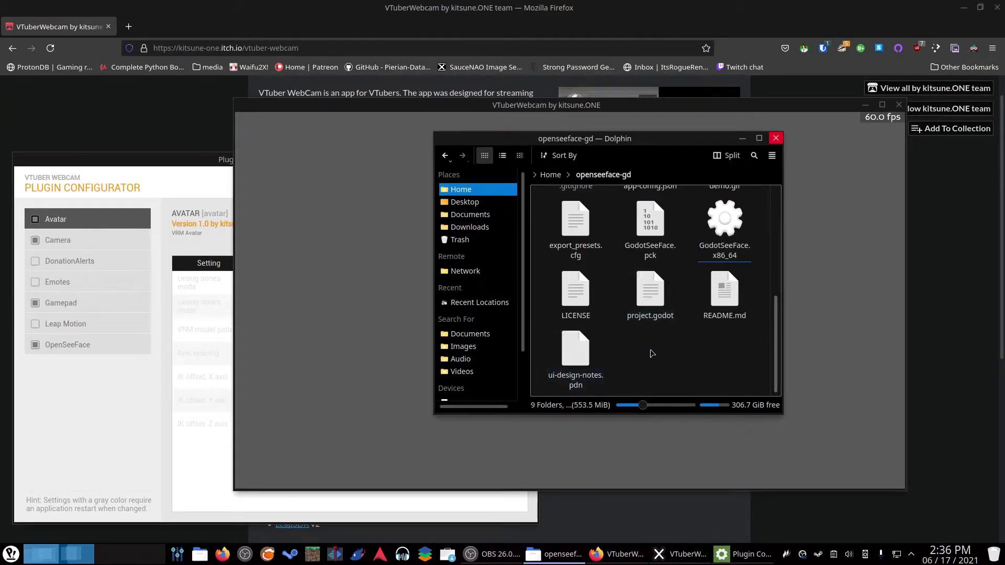
# Reposition the VTuberWebcam and Plugin Configurator windows and compare the avatar preview with the Avatar plugin settings.
pyautogui.moveTo(561, 101); pyautogui.dragTo(570, 120)
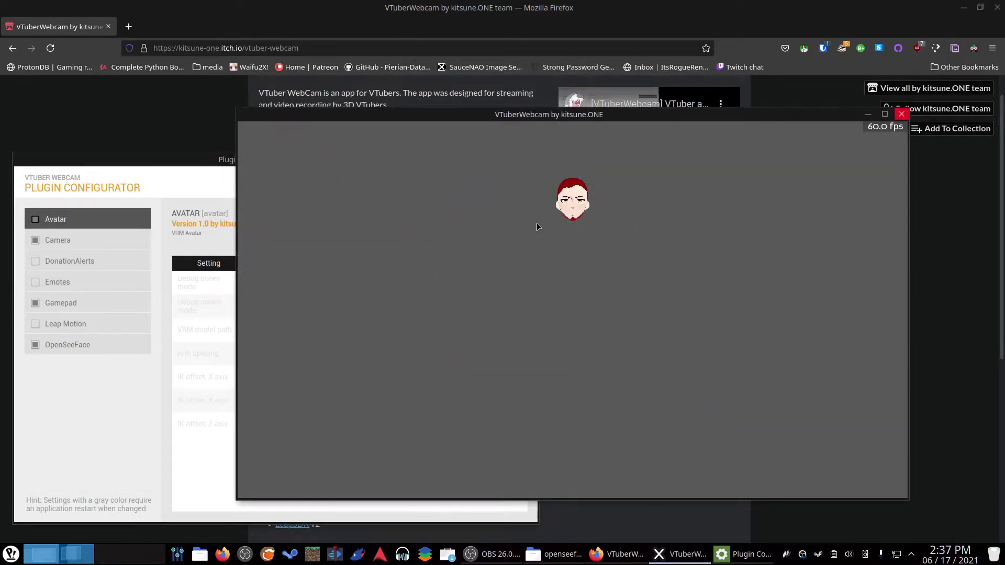
pyautogui.click(192, 381)
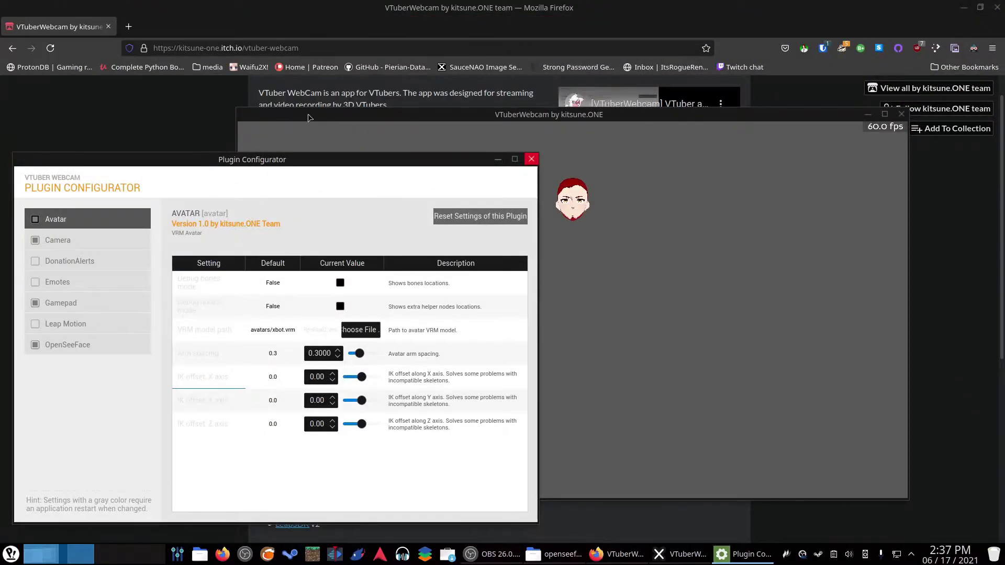
pyautogui.moveTo(294, 161); pyautogui.dragTo(325, 154)
pyautogui.click(497, 118)
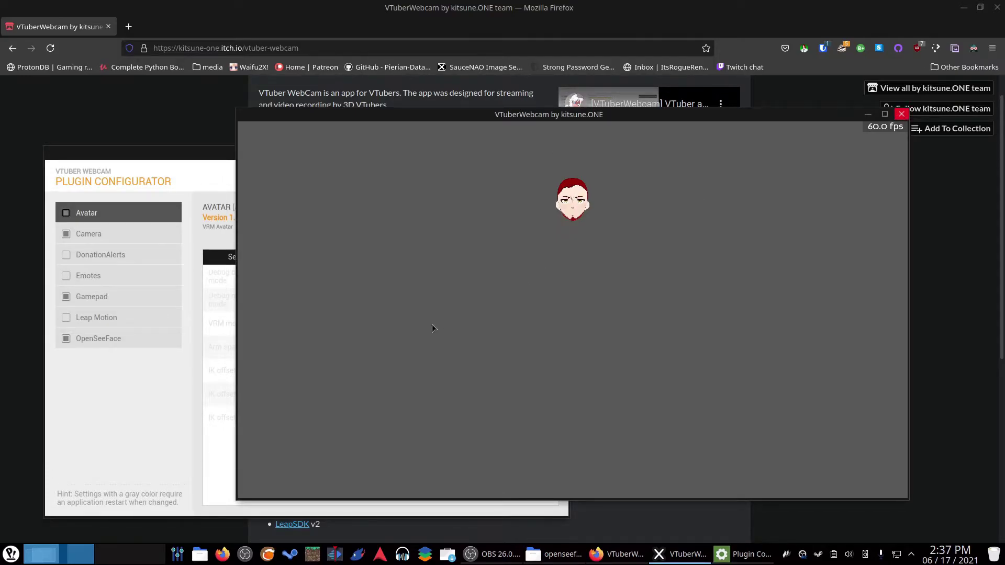
pyautogui.click(228, 167)
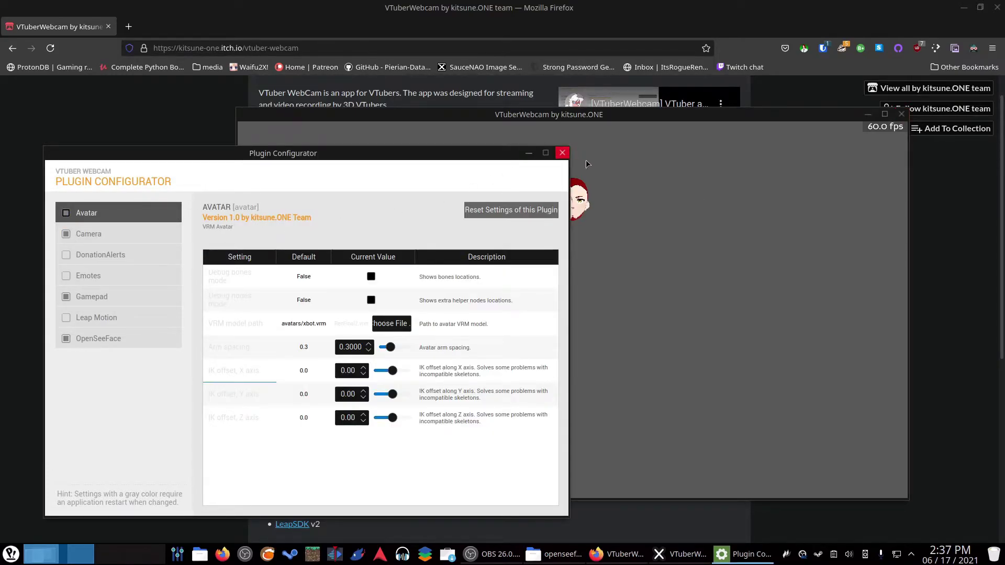
# Open a terminal window and close both the Plugin Configurator and VTuberWebcam.
pyautogui.click(562, 153)
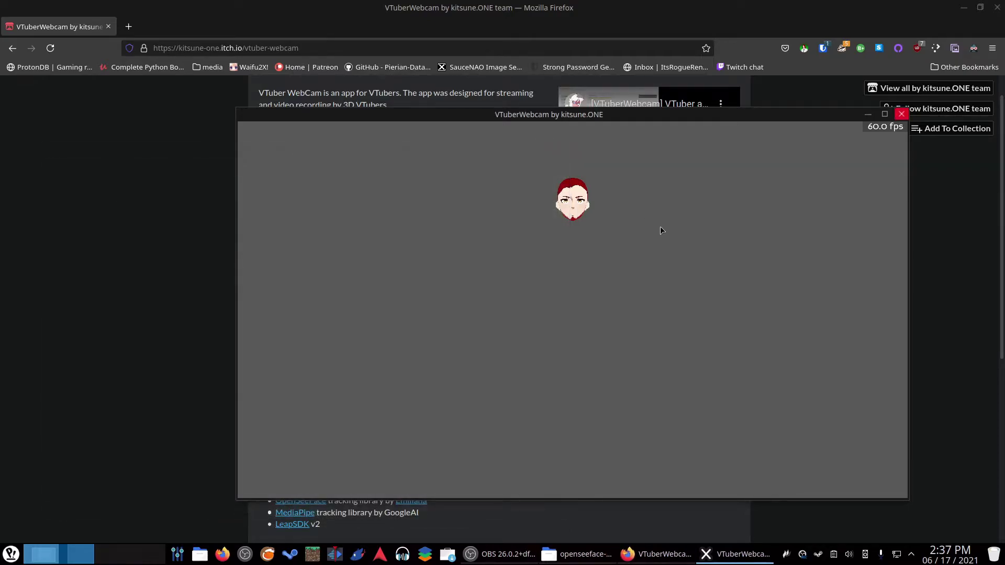
pyautogui.hotkey('ctrl', 'alt', 't')
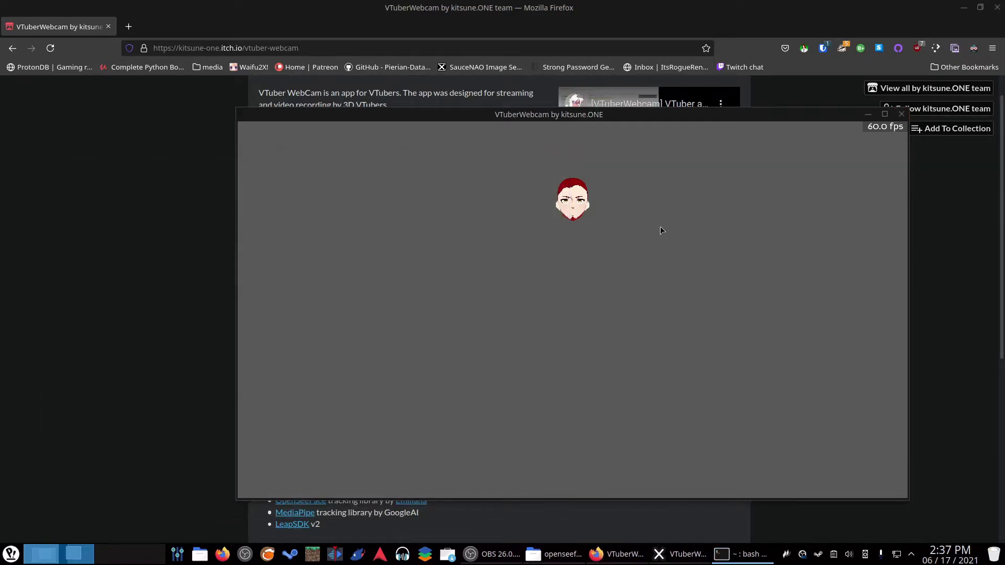
pyautogui.press('Escape')
# Relaunch VTuberWebcam from Programs/Vtuber-camera/vtuber-webcam-linux-64 in Home using the file manager.
pyautogui.doubleClick(722, 261)
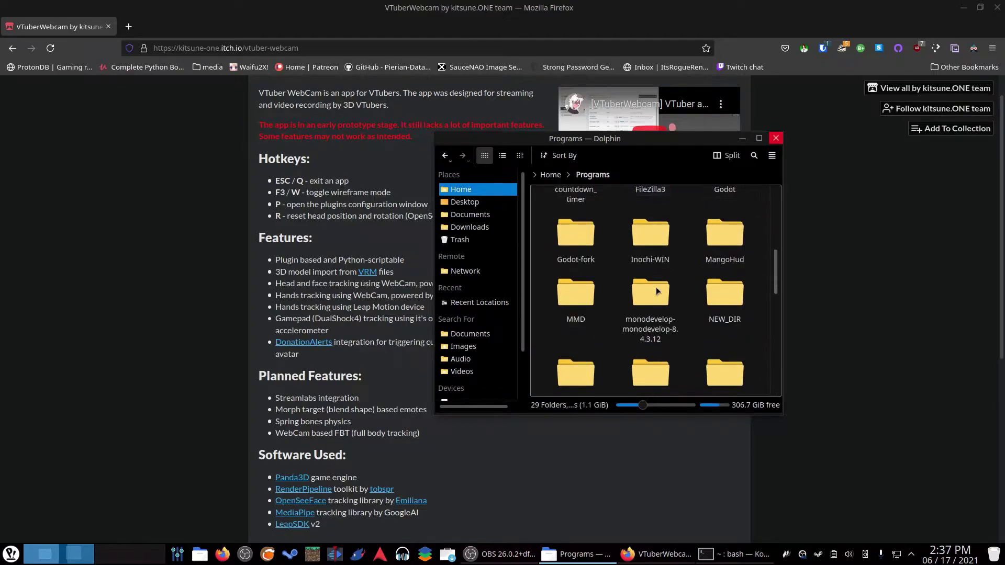
pyautogui.scroll(-5, 657, 291)
pyautogui.doubleClick(576, 238)
pyautogui.doubleClick(576, 210)
pyautogui.scroll(-3, 635, 314)
pyautogui.doubleClick(724, 281)
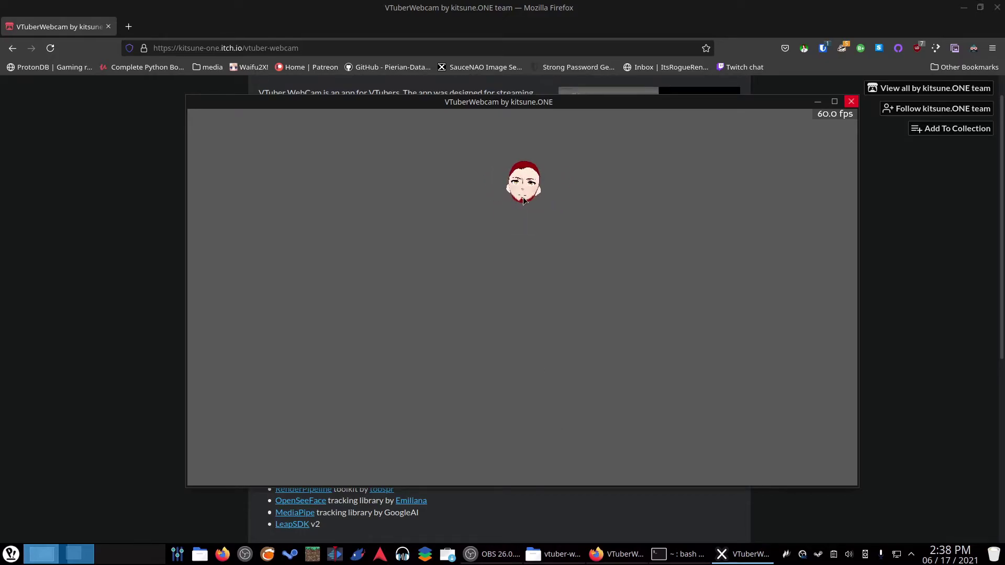
# Reselect RenFinal2.vrm as the VRM model in the Plugin Configurator, and reset the Avatar plugin's settings to their defaults.
pyautogui.click(506, 243)
pyautogui.click(343, 178)
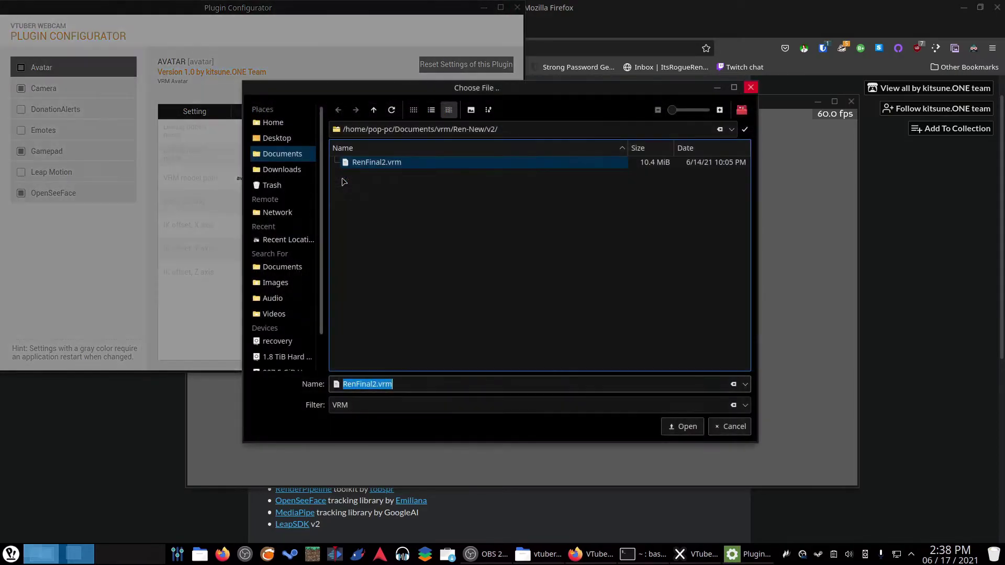
pyautogui.press('Return')
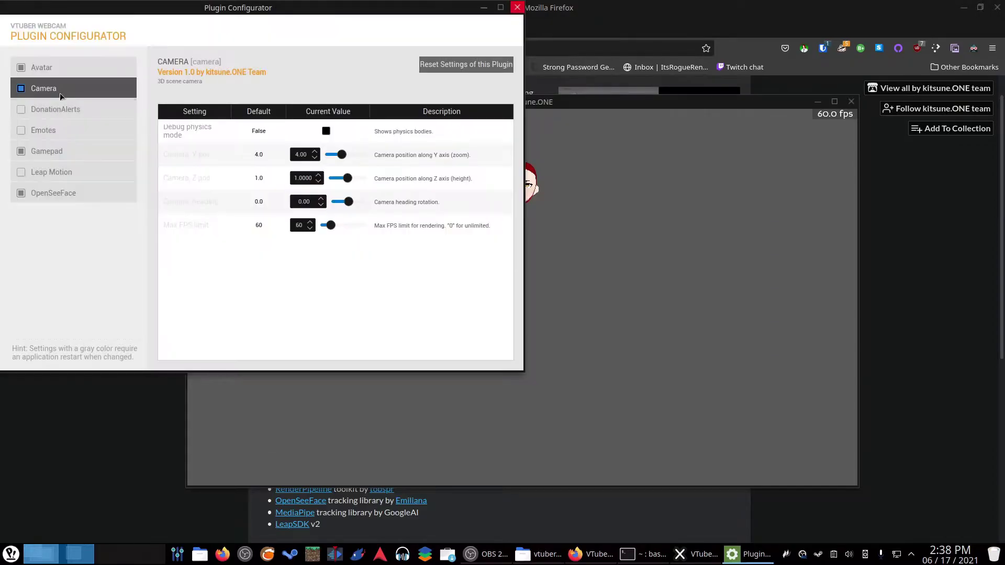
pyautogui.click(469, 63)
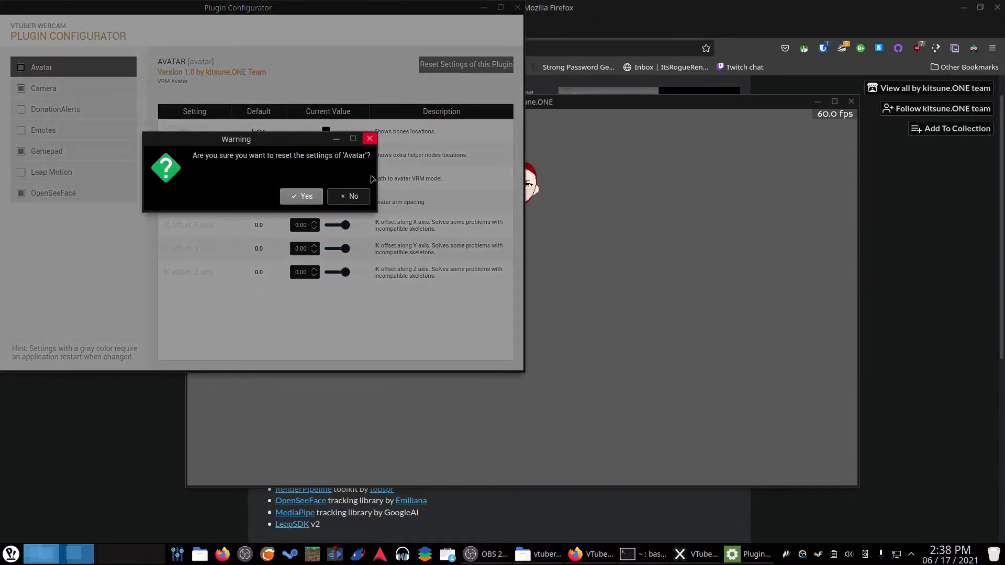
pyautogui.click(303, 198)
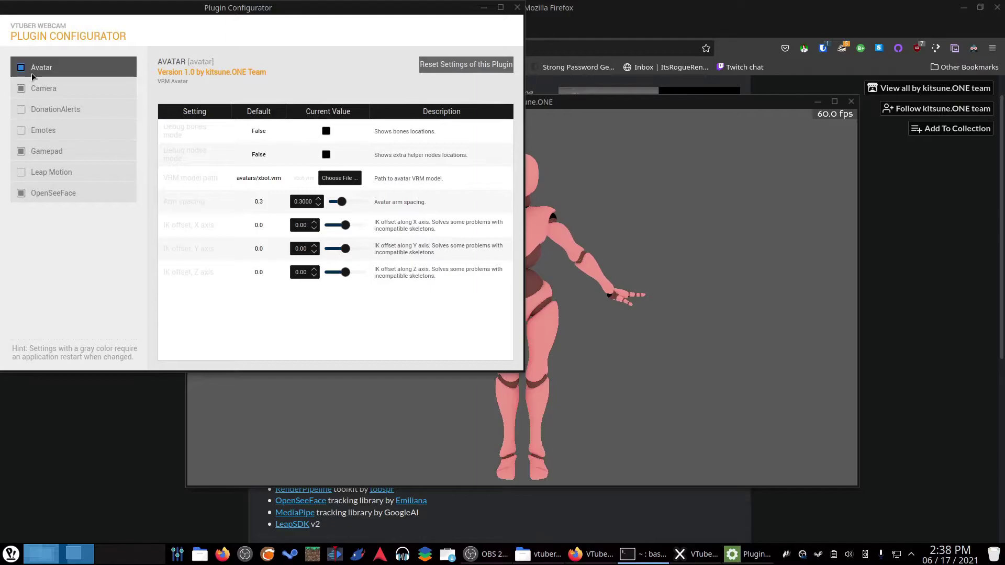
# Replace the default avatar with the long red-haired VRM model from the Documents folder.
pyautogui.click(342, 178)
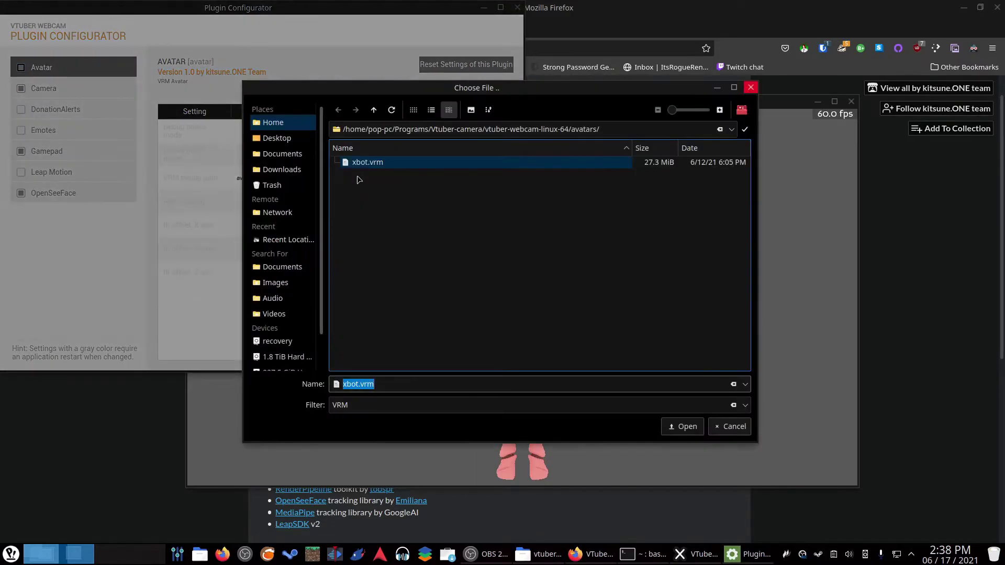
pyautogui.click(282, 153)
pyautogui.scroll(5, 398, 235)
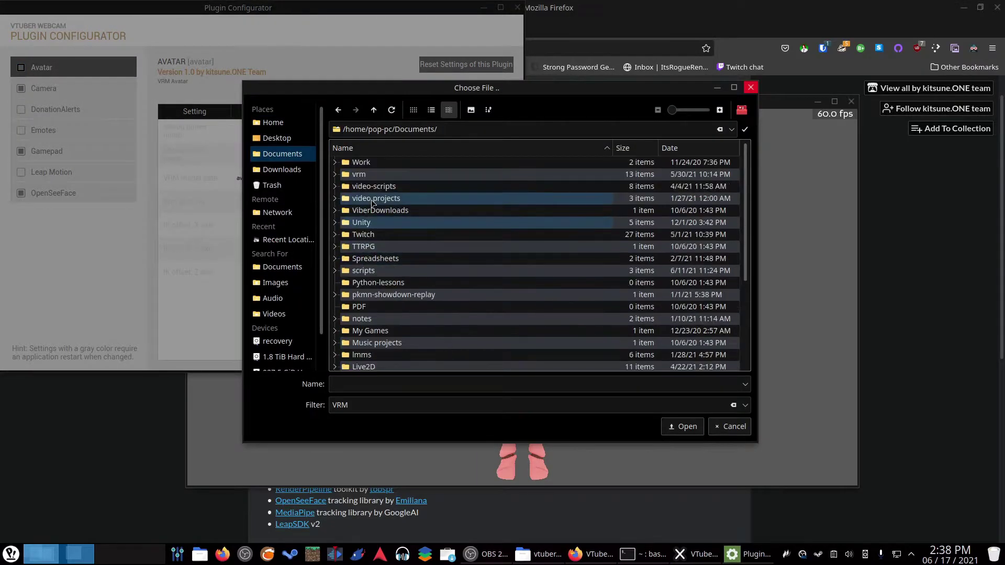
pyautogui.press('Escape')
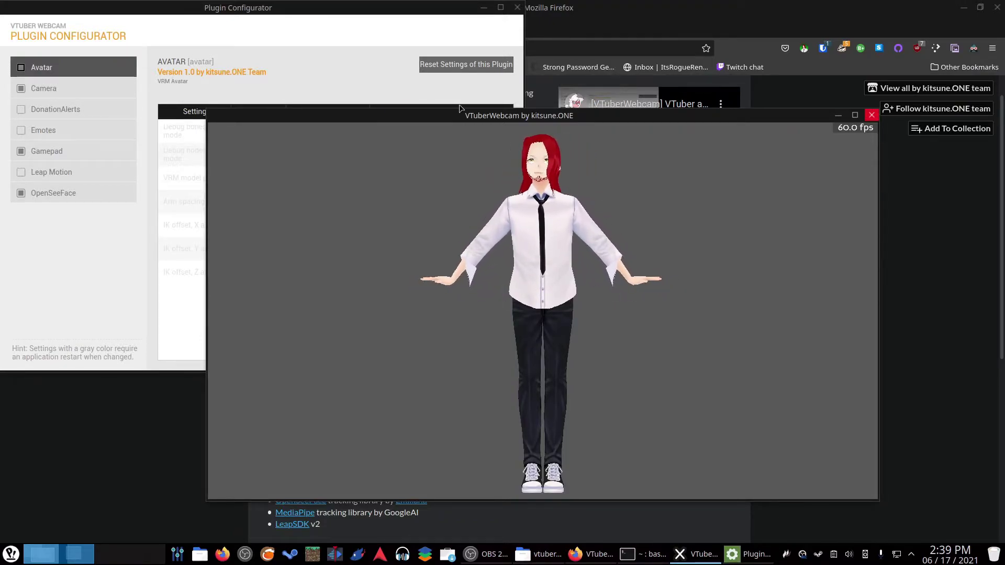
# Move the Plugin Configurator window below the browser toolbar and bring the VTuberWebcam avatar preview to the front.
pyautogui.click(379, 10)
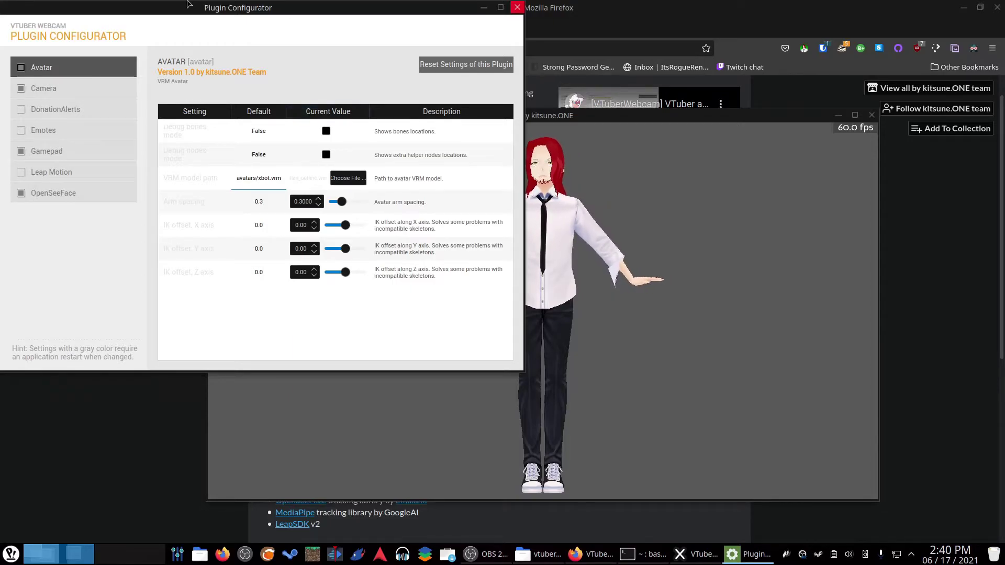
pyautogui.moveTo(248, 3); pyautogui.dragTo(248, 78)
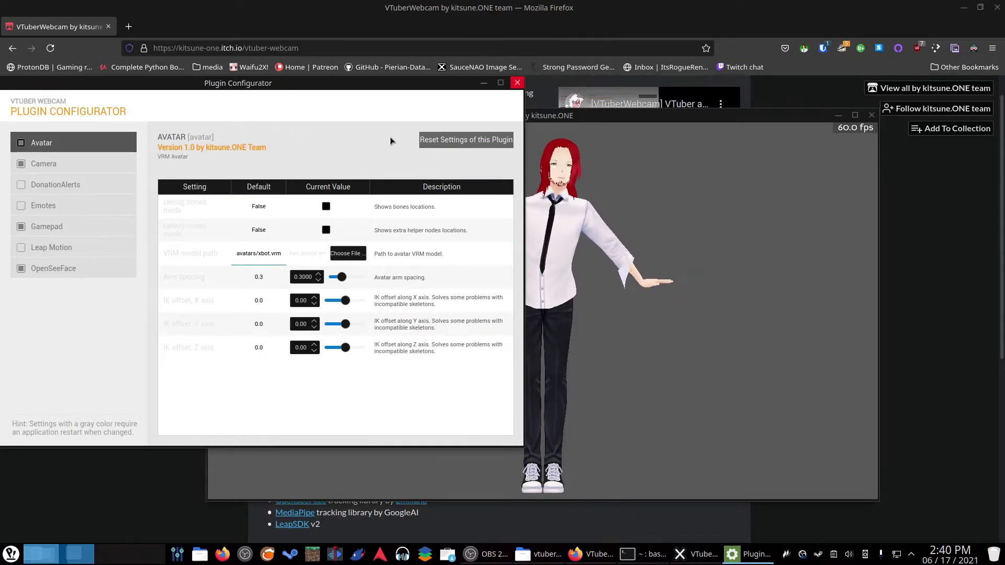
pyautogui.click(602, 173)
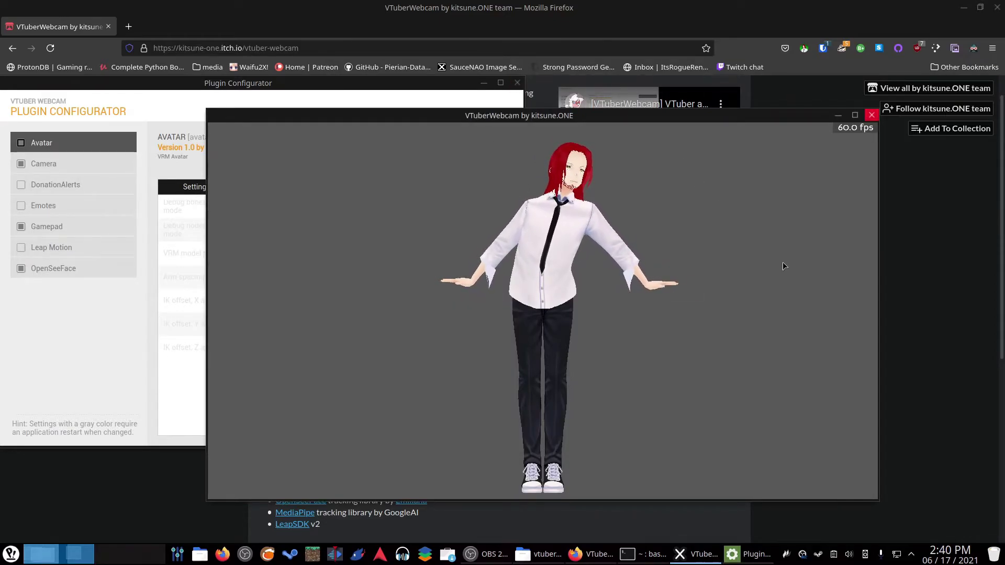
# Review the DonationAlerts, Emotes, Gamepad, Leap Motion, Camera, OpenSeeFace and Avatar plugin settings in the Plugin Configurator.
pyautogui.hotkey('alt', 'Tab')
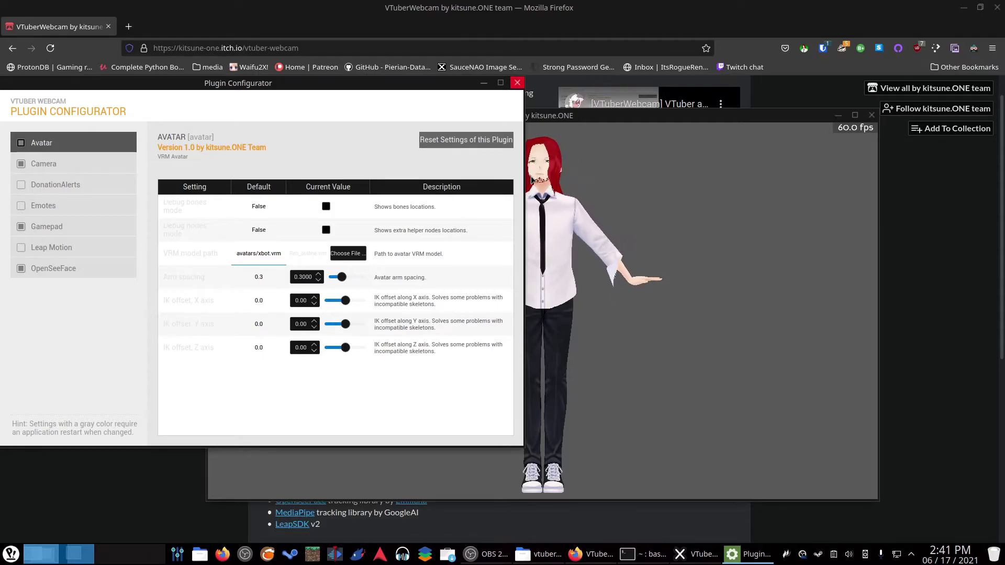
pyautogui.click(100, 190)
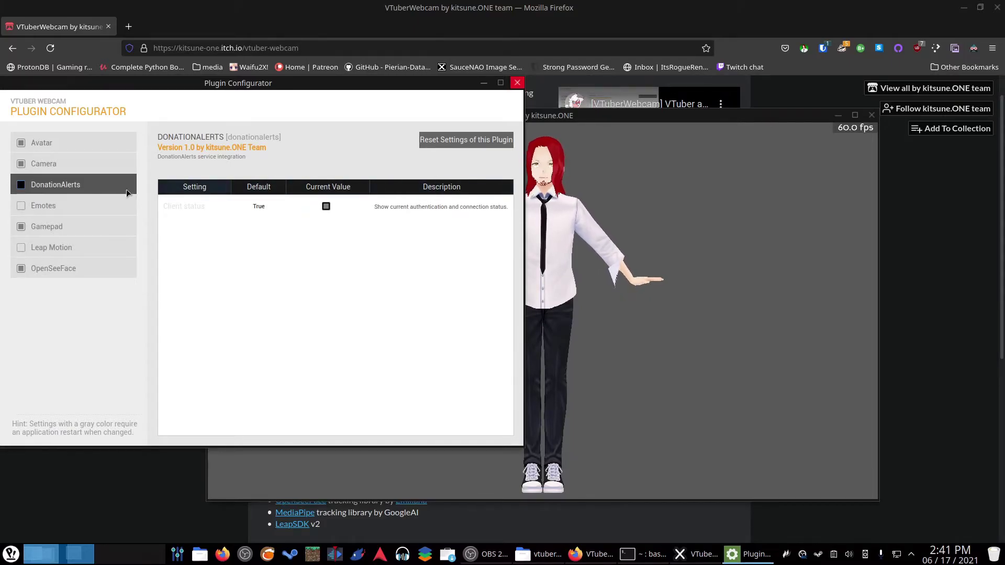
pyautogui.click(115, 200)
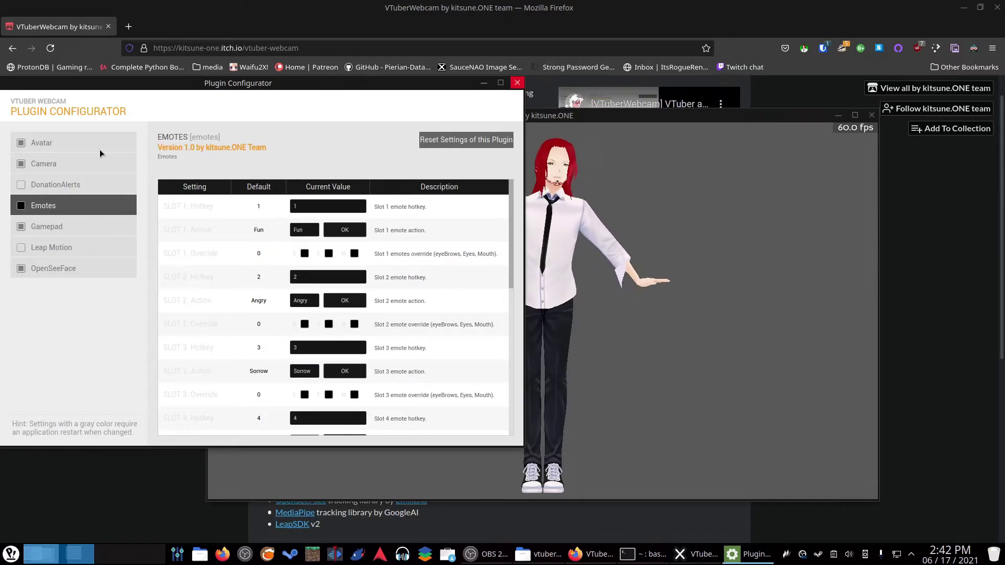
pyautogui.click(97, 227)
pyautogui.click(100, 247)
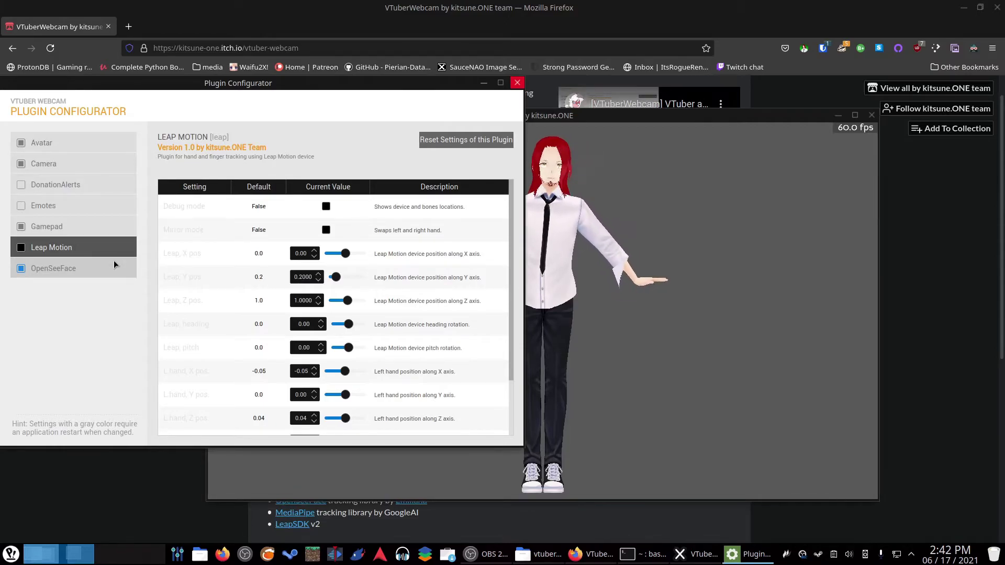
pyautogui.click(97, 166)
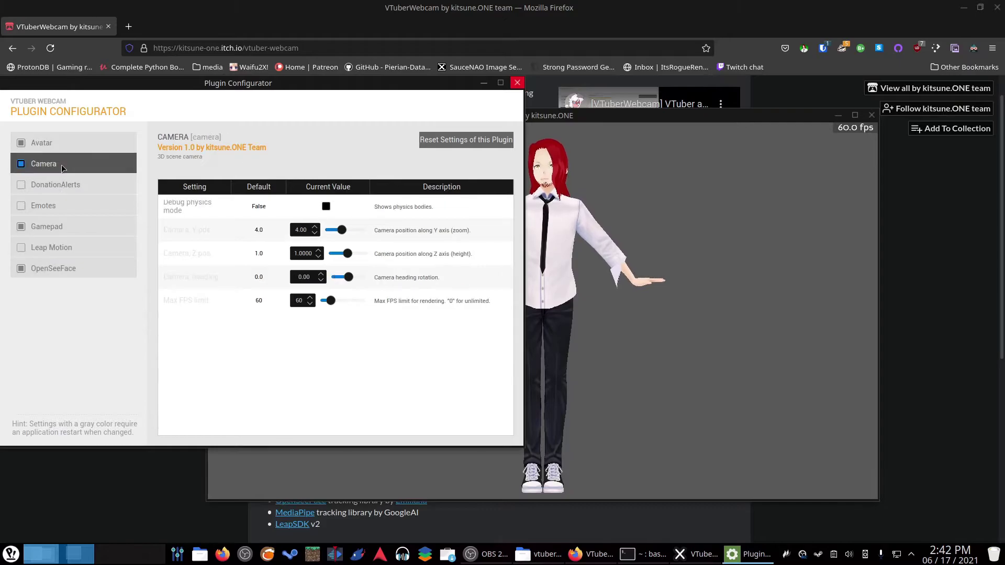
pyautogui.click(78, 143)
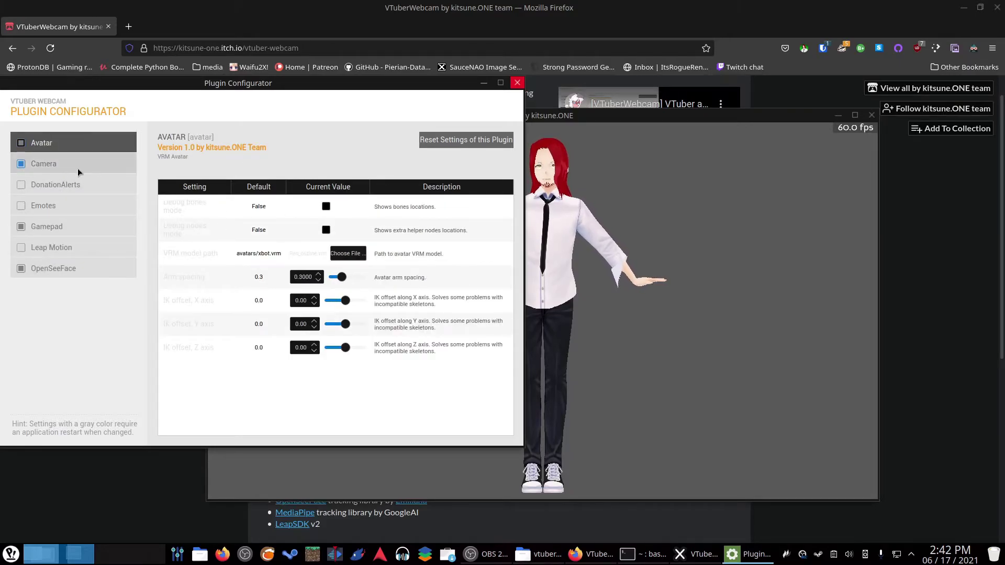
pyautogui.click(58, 267)
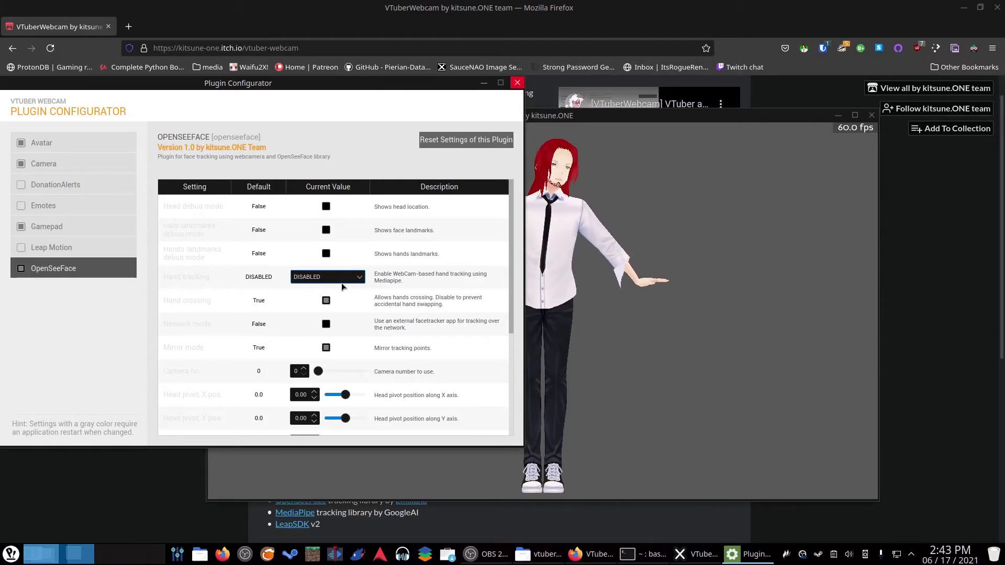
pyautogui.click(99, 143)
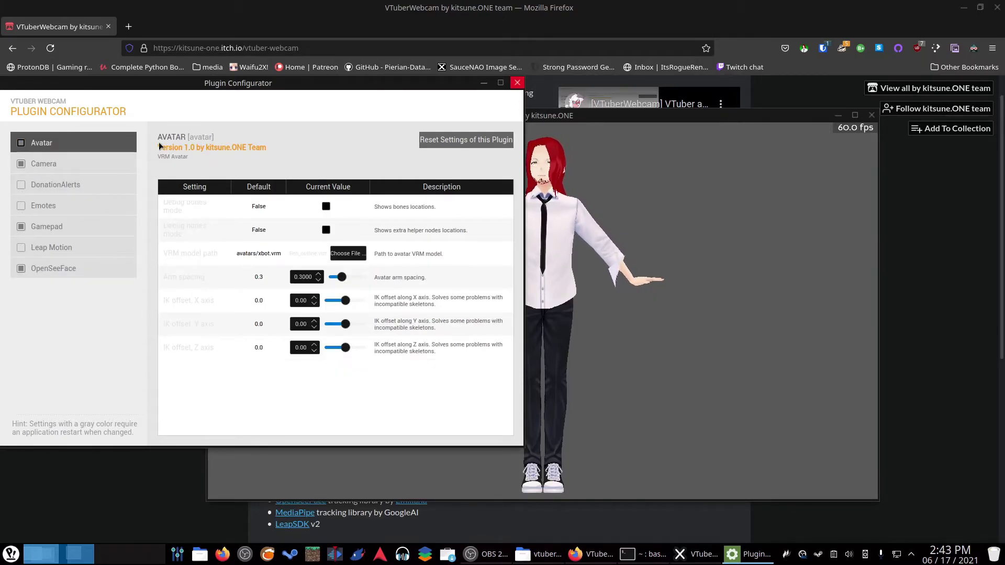
pyautogui.moveTo(154, 149); pyautogui.dragTo(183, 168)
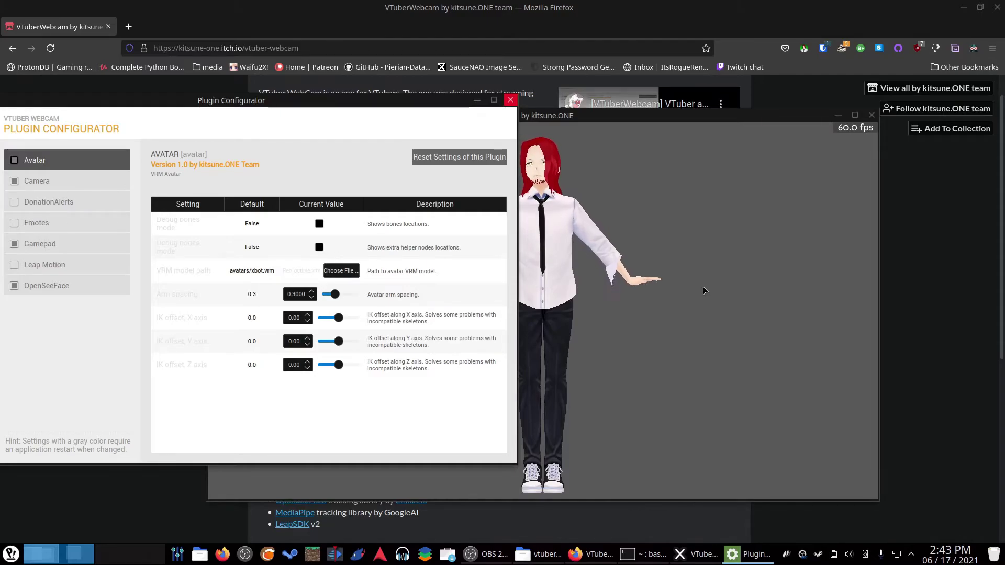
# Switch to Firefox and review the hotkeys, features, planned features and download section on the VTuberWebcam itch.io page.
pyautogui.click(953, 320)
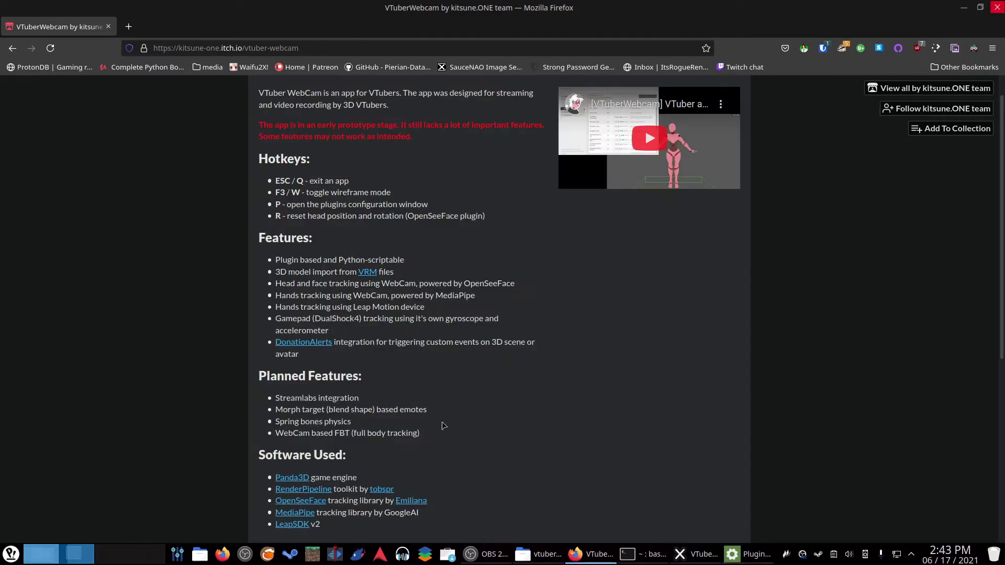
pyautogui.scroll(-6, 442, 425)
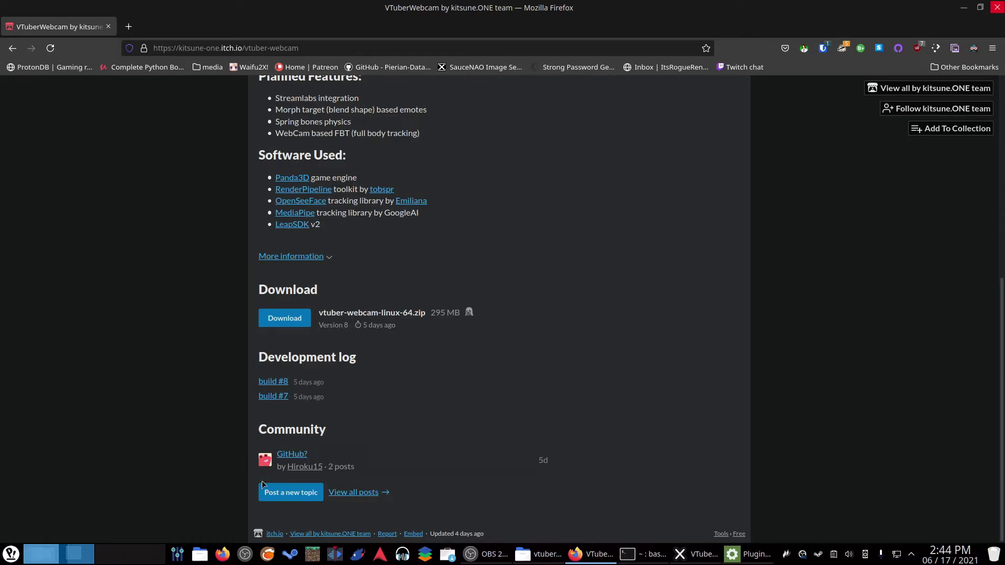
pyautogui.scroll(5, 616, 444)
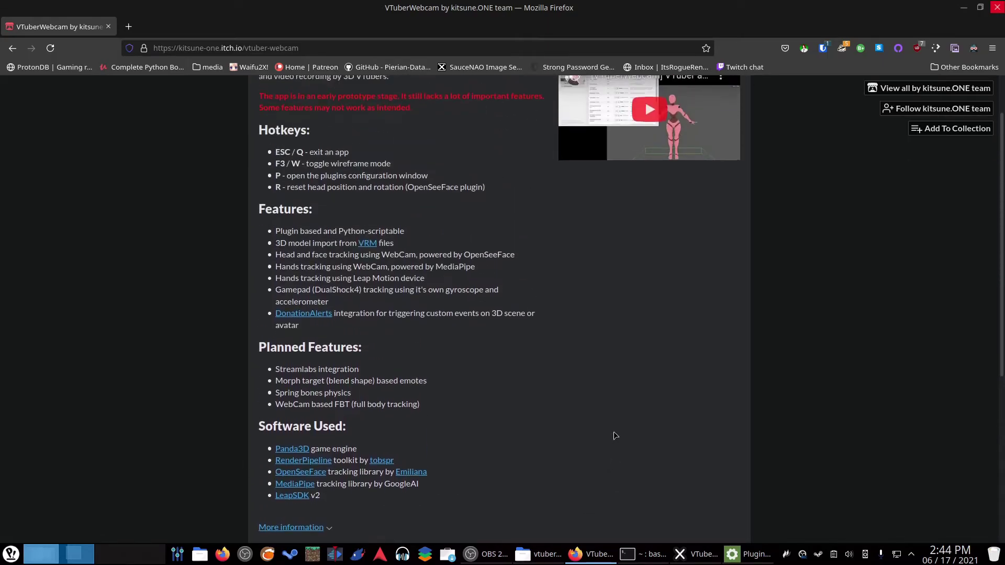
pyautogui.scroll(1, 616, 435)
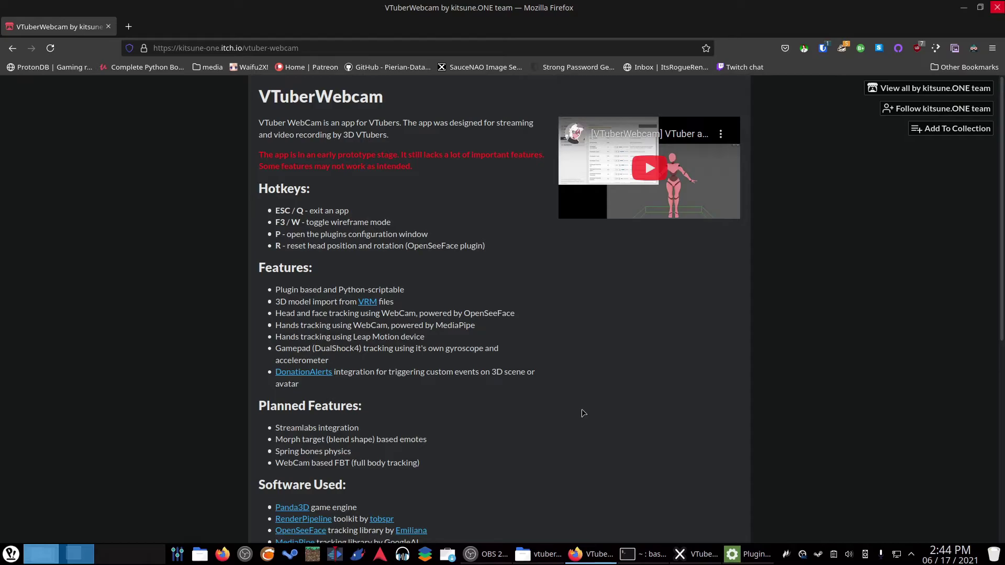
pyautogui.scroll(-4, 584, 413)
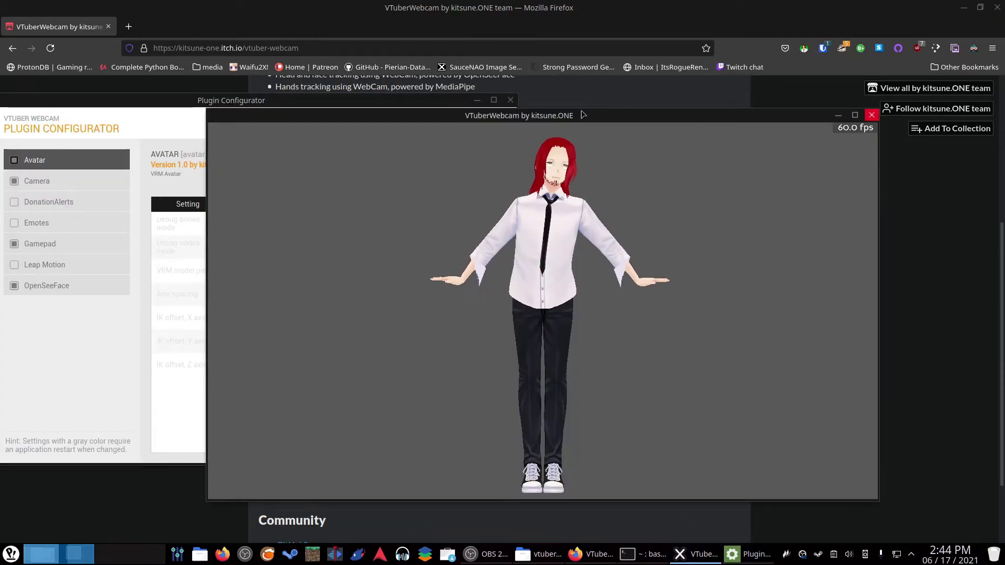
pyautogui.click(629, 88)
pyautogui.scroll(2, 596, 252)
pyautogui.scroll(2, 596, 253)
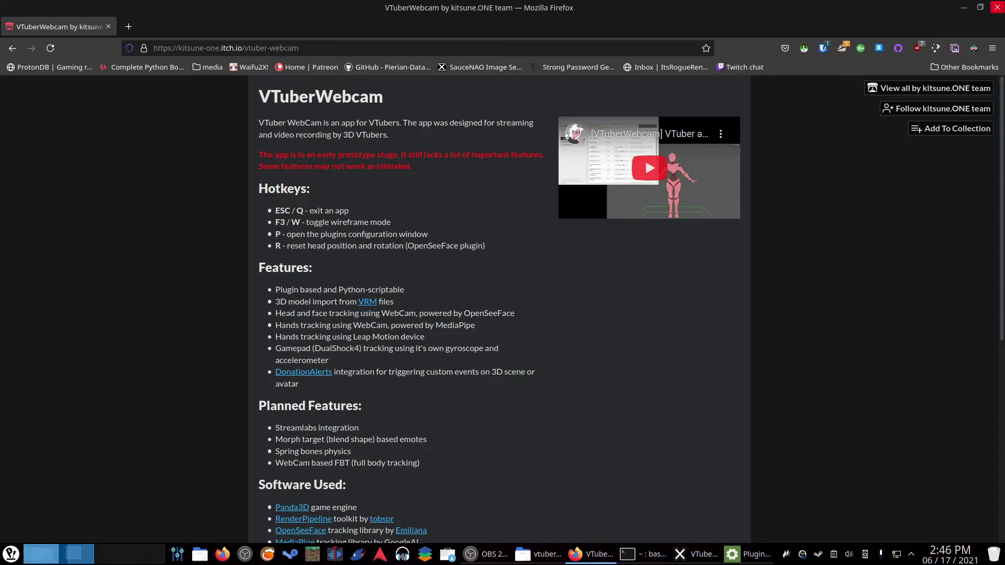
pyautogui.hotkey('alt', 'Tab')
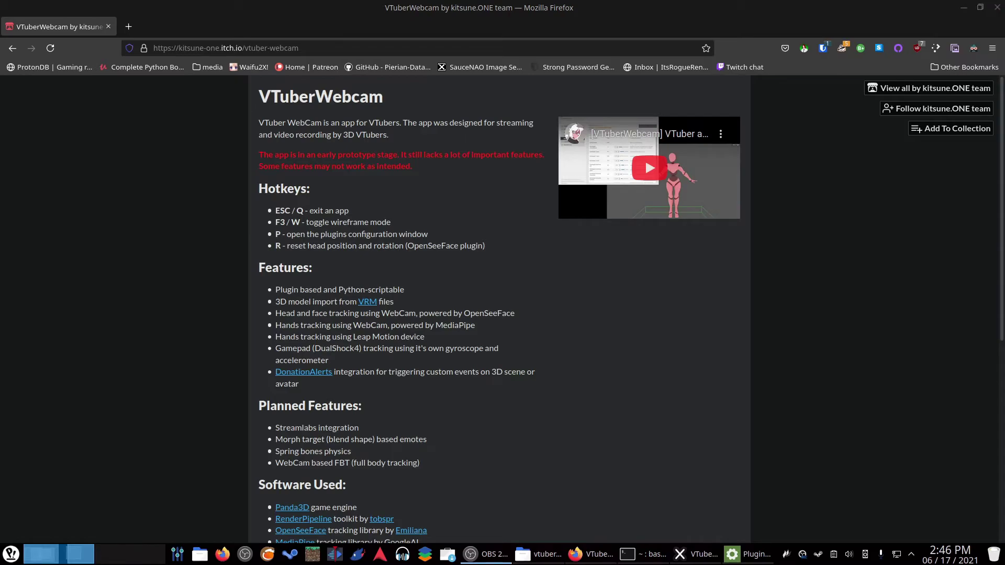